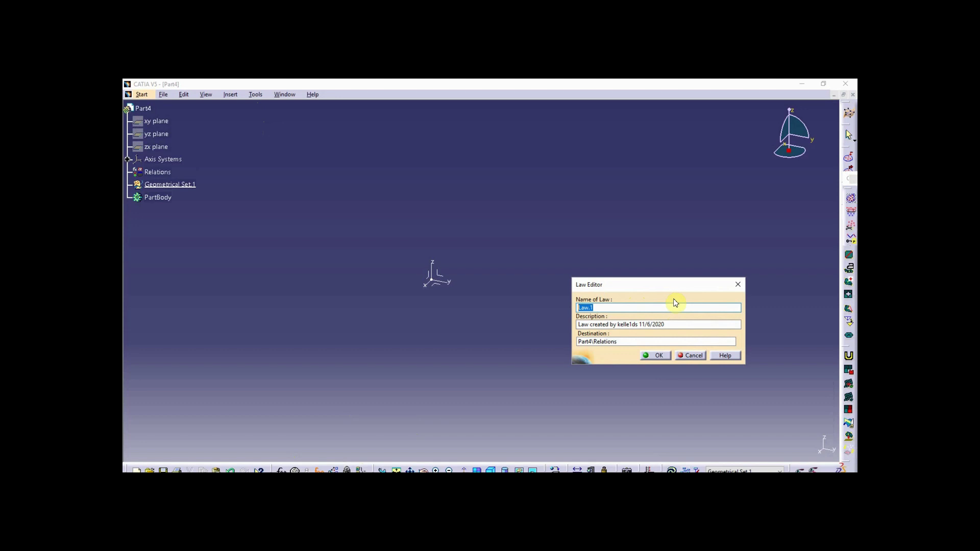
# Step: Name the new law x and add a Real formal parameter named t to it
pyautogui.write('x')
pyautogui.click(665, 356)
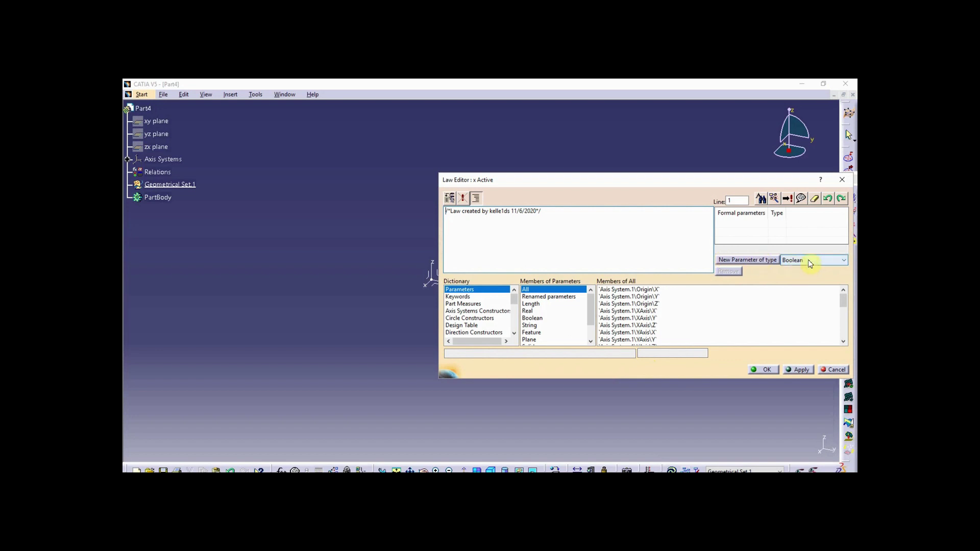
pyautogui.click(842, 260)
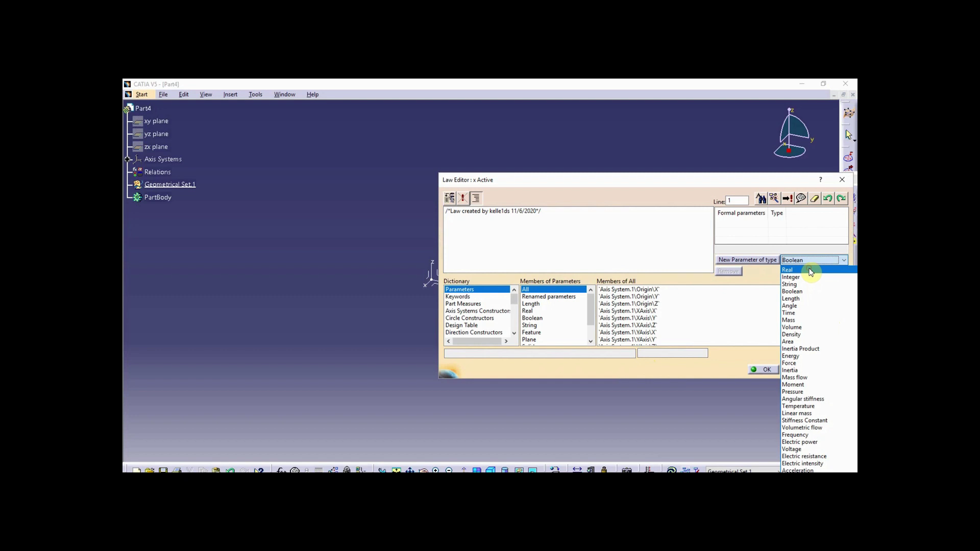
pyautogui.click(811, 270)
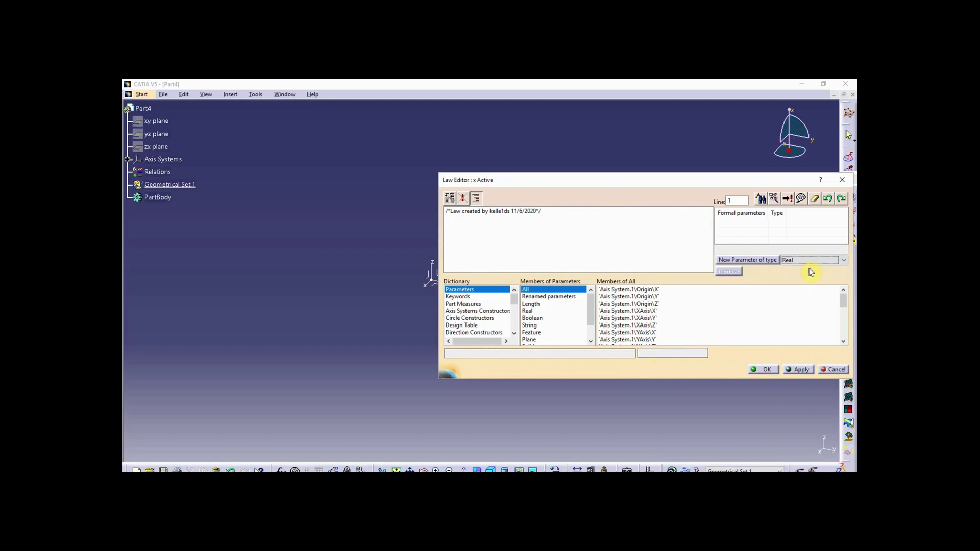
pyautogui.click(757, 261)
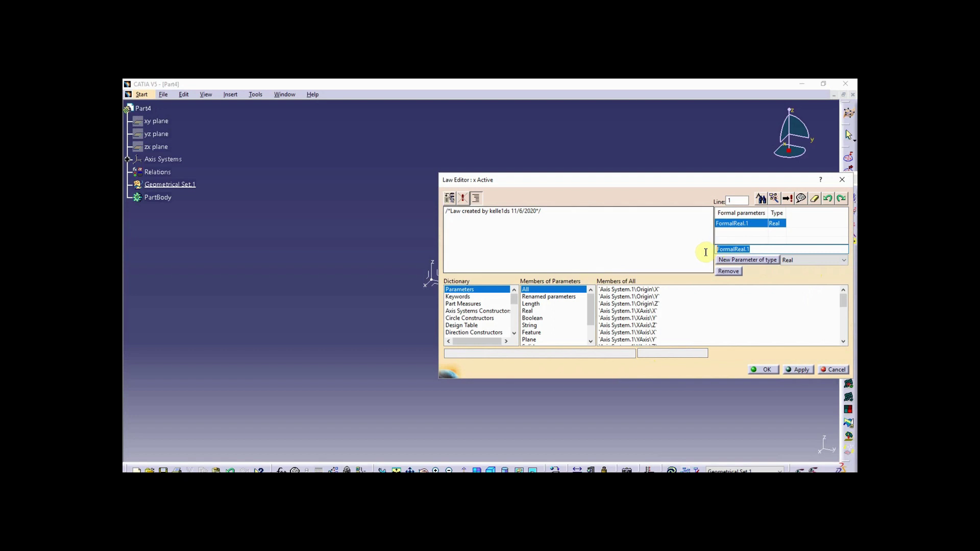
pyautogui.write('t')
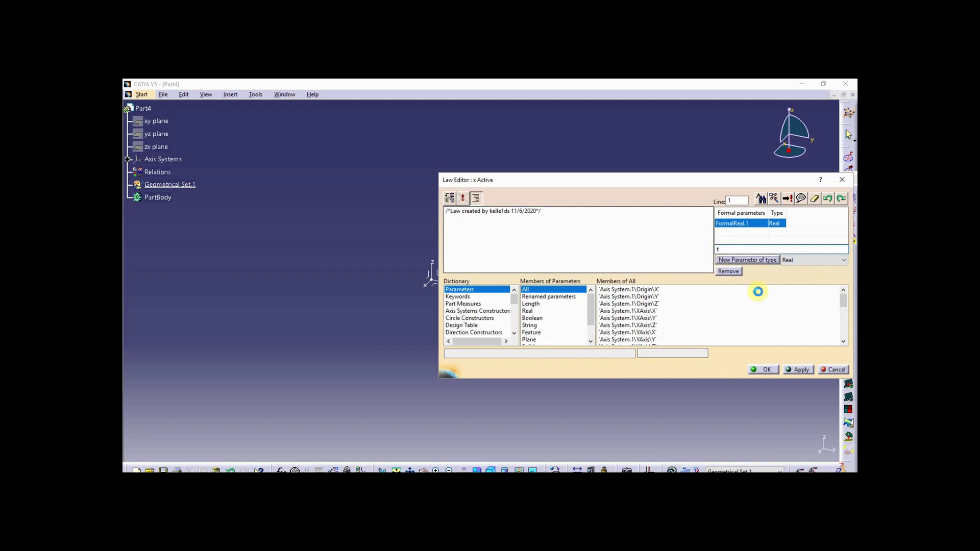
pyautogui.press('Return')
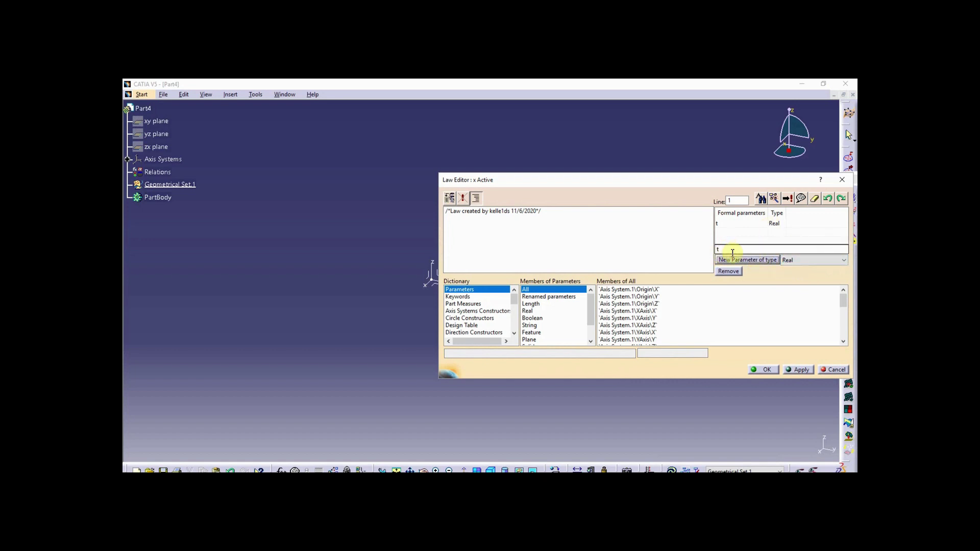
# Step: Add a formal parameter of type Length to law x and name it xt
pyautogui.click(843, 260)
pyautogui.click(844, 261)
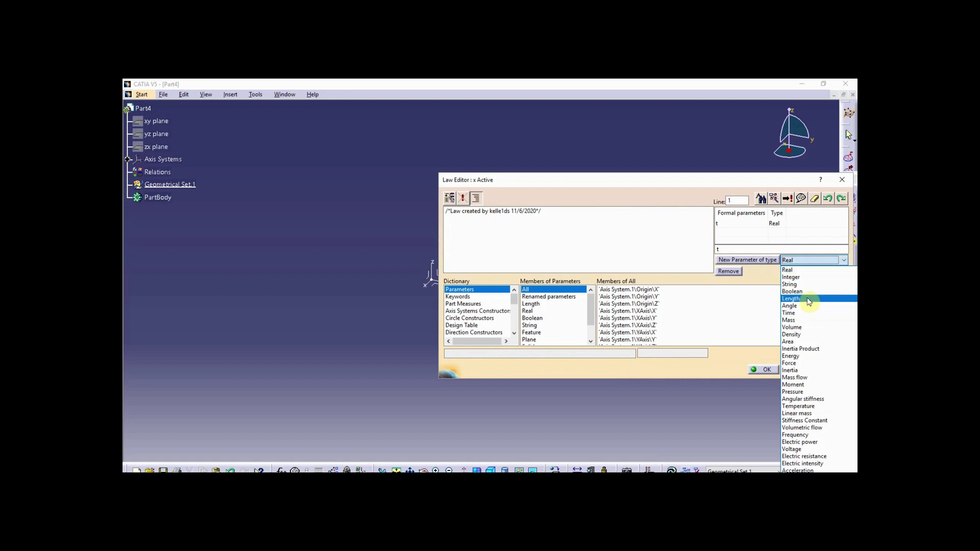
pyautogui.click(809, 302)
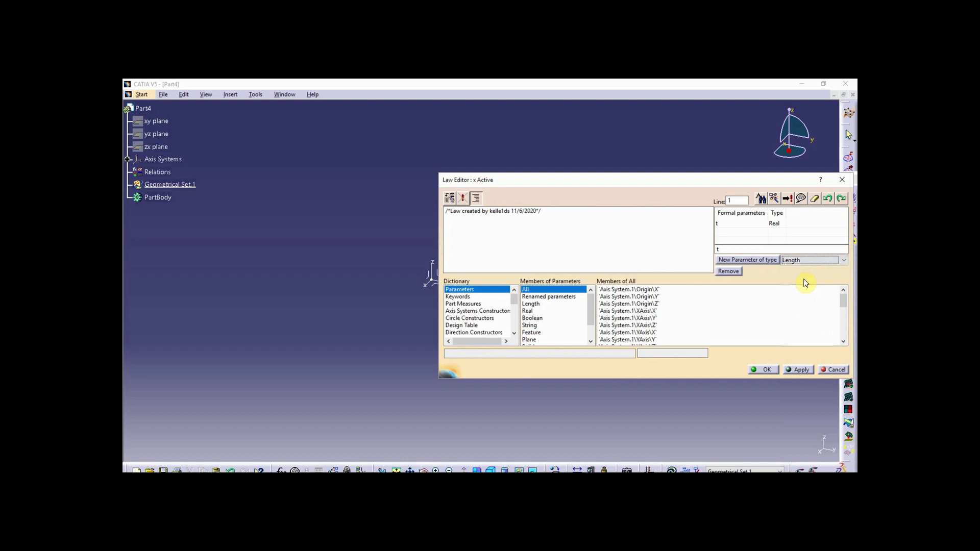
pyautogui.click(750, 259)
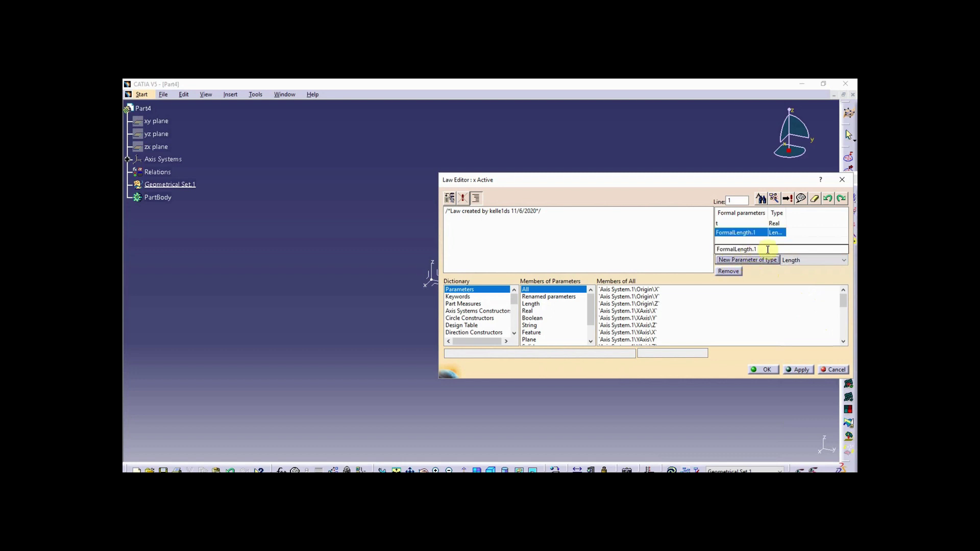
pyautogui.moveTo(758, 249); pyautogui.dragTo(700, 249)
pyautogui.write('xt')
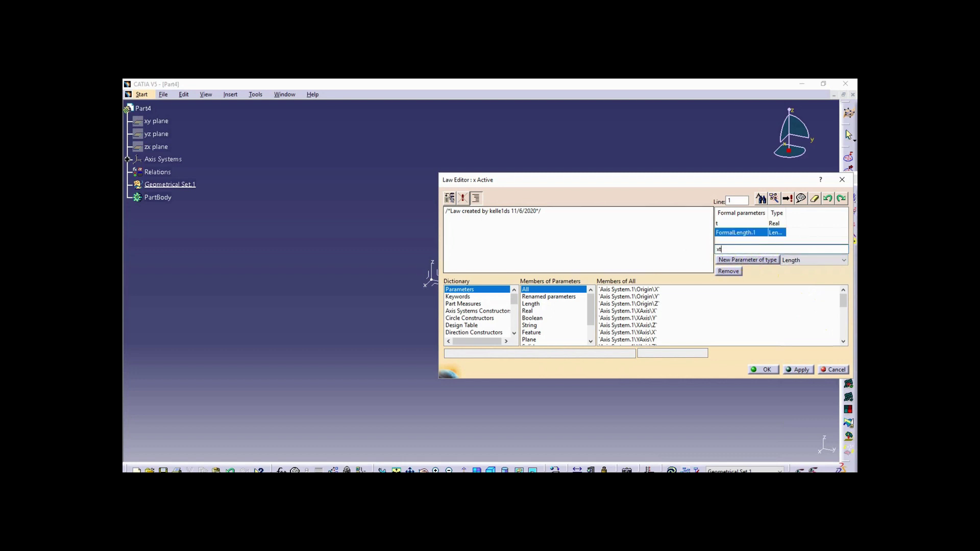
pyautogui.click(723, 254)
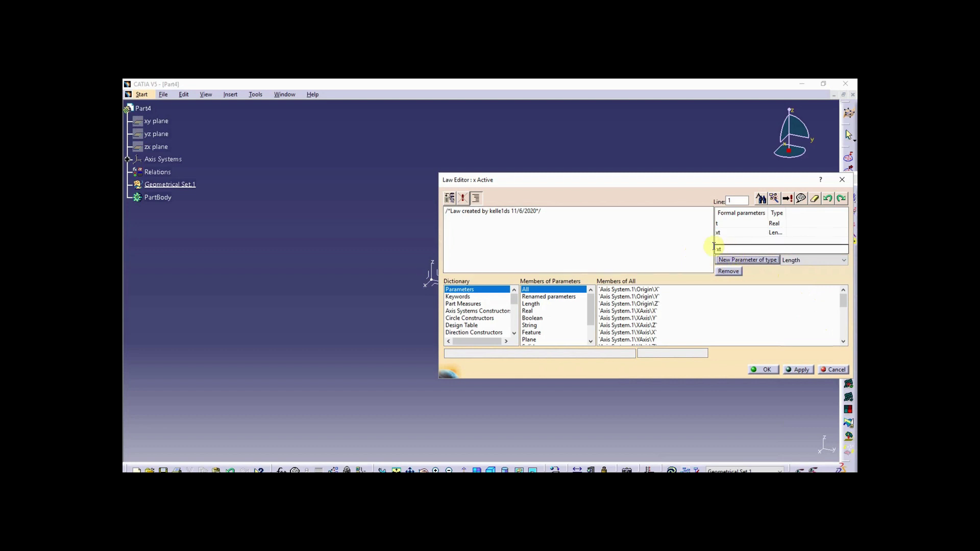
# Step: Write the formula xt = 5mm*cos(2*PI*1rad*t) on a new line below the comment in law x
pyautogui.click(597, 212)
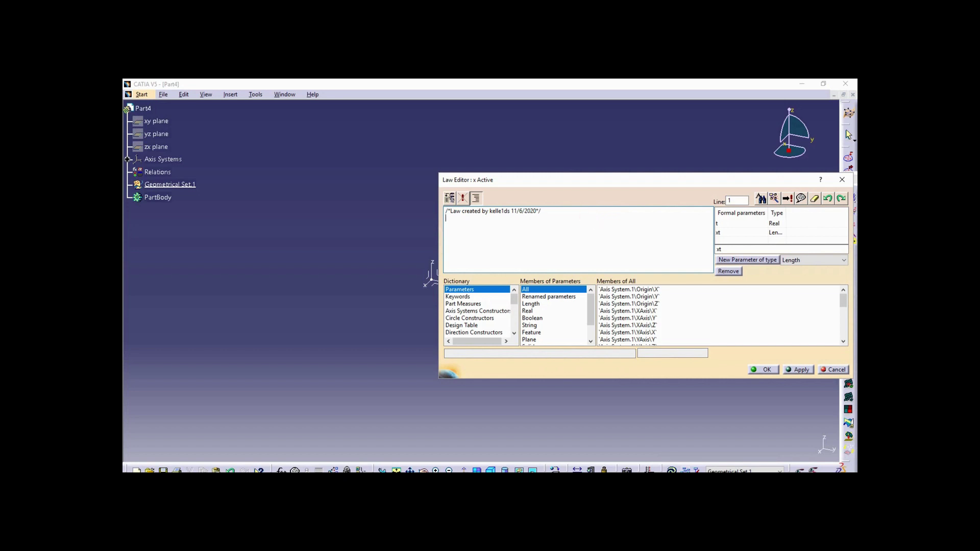
pyautogui.press('Return')
pyautogui.doubleClick(723, 234)
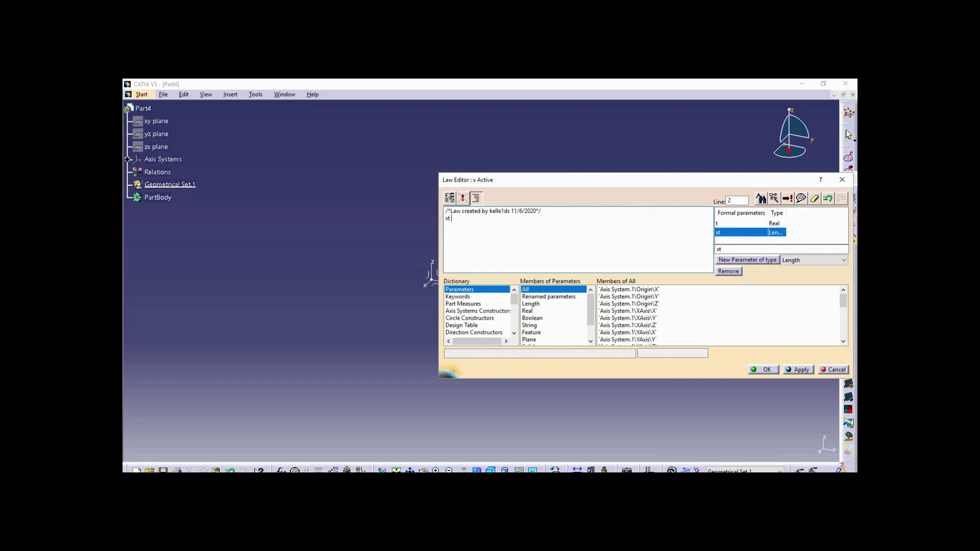
pyautogui.write('=')
pyautogui.write(' 5')
pyautogui.write('mm')
pyautogui.write('*')
pyautogui.write('cos')
pyautogui.write('(2*PI')
pyautogui.write('*')
pyautogui.write('1rad')
pyautogui.write(')')
# Step: Remove the mm unit from the 5 in the xt formula, apply the law and dismiss the warning
pyautogui.click(470, 219)
pyautogui.press('BackSpace')
pyautogui.press('BackSpace')
pyautogui.click(803, 371)
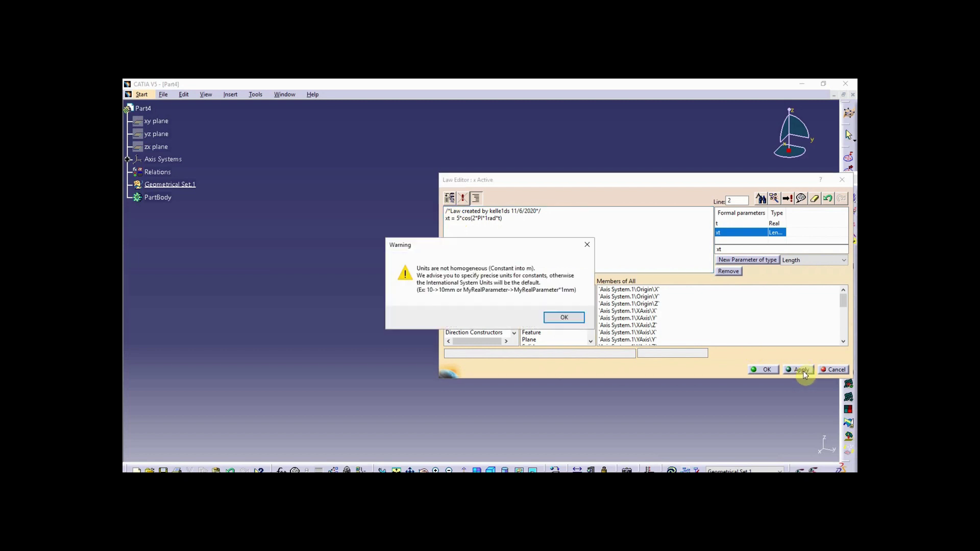
pyautogui.click(565, 318)
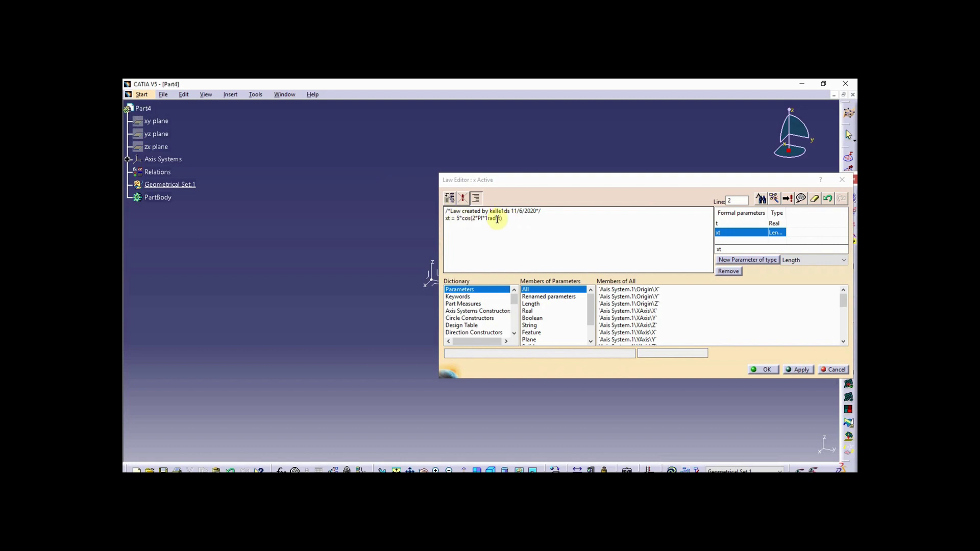
# Step: Multiply the 5 in the formula by 1mm, giving xt = 5*1mm*cos(2*PI*1rad*t), and confirm law x
pyautogui.click(460, 220)
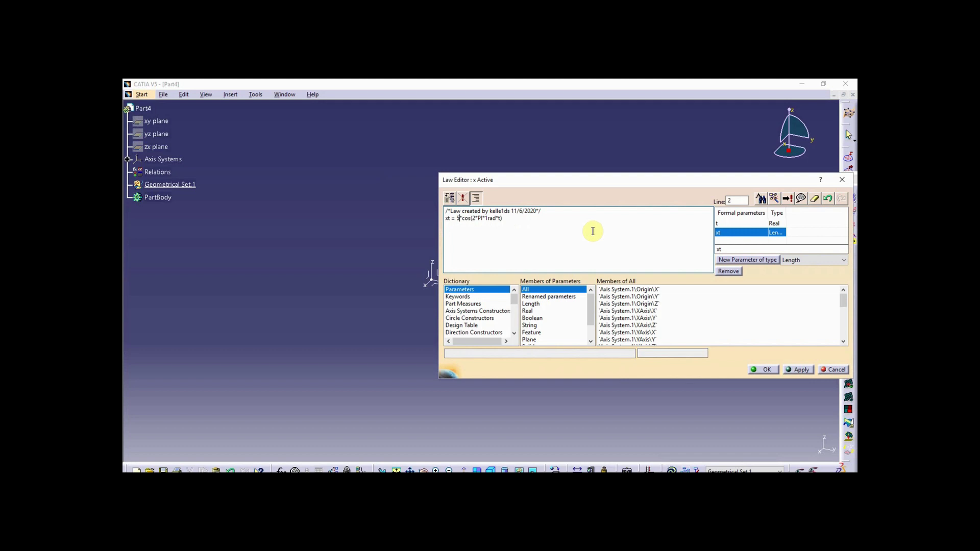
pyautogui.write('*1mm')
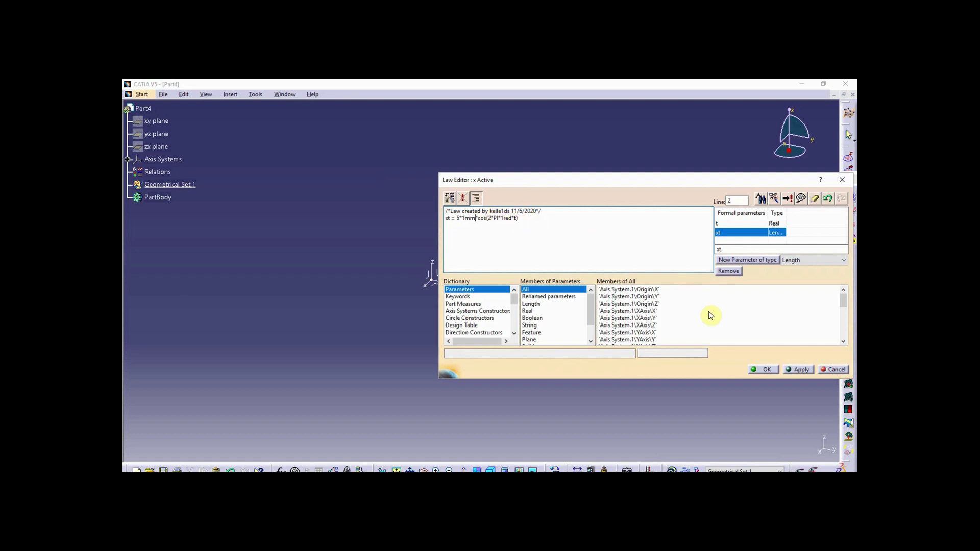
pyautogui.click(765, 369)
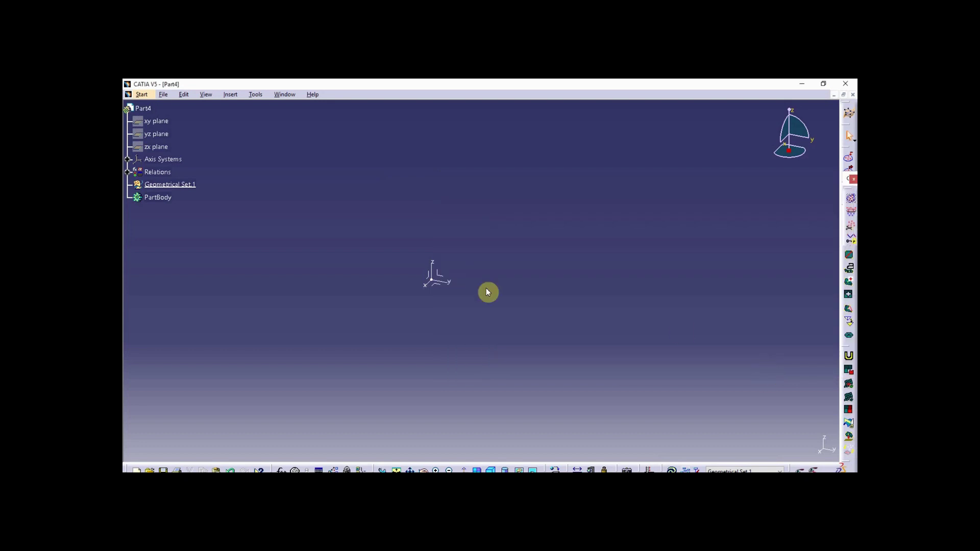
# Step: Expand Relations in the specification tree and create a new law named y
pyautogui.click(127, 172)
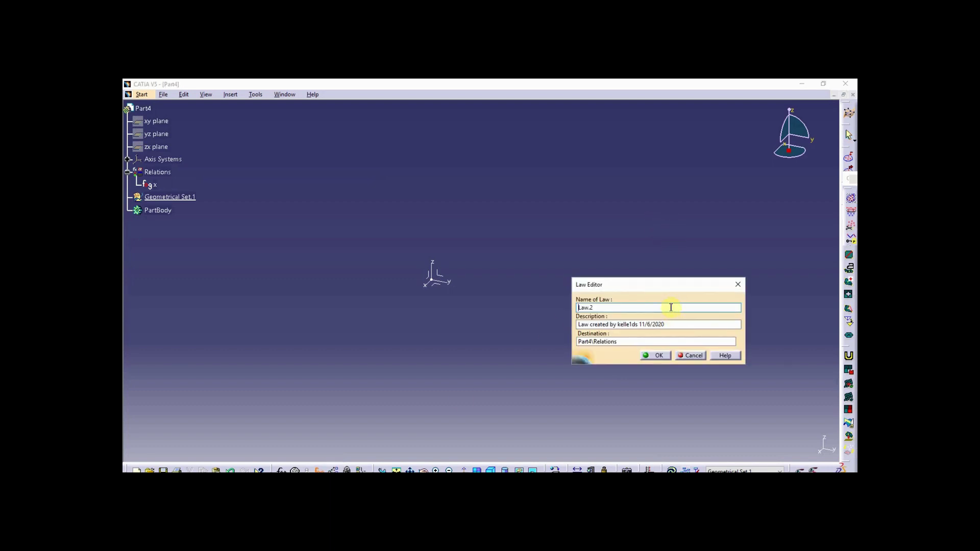
pyautogui.moveTo(670, 307); pyautogui.dragTo(543, 306)
pyautogui.write('y')
pyautogui.press('Tab')
pyautogui.click(663, 355)
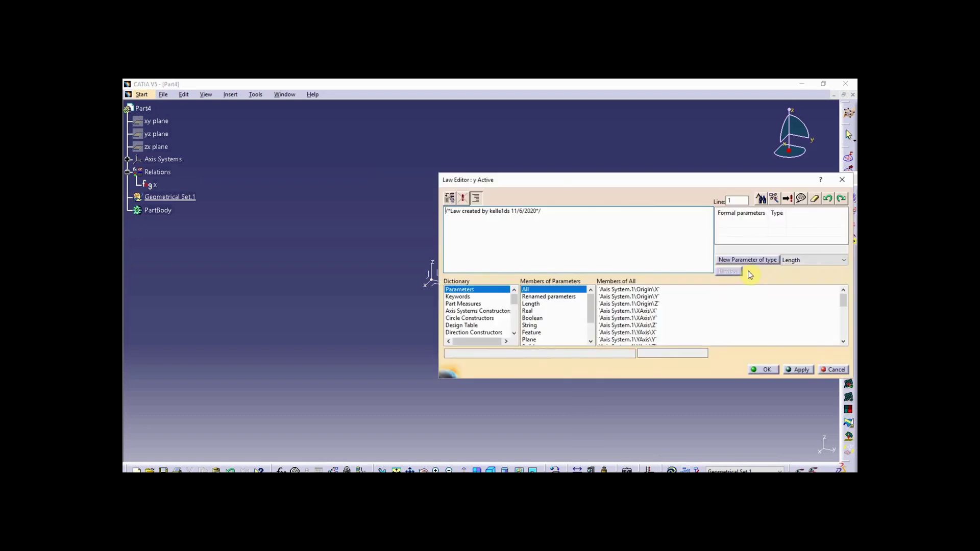
# Step: Add a formal parameter of type Length to law y and name it yt
pyautogui.click(767, 259)
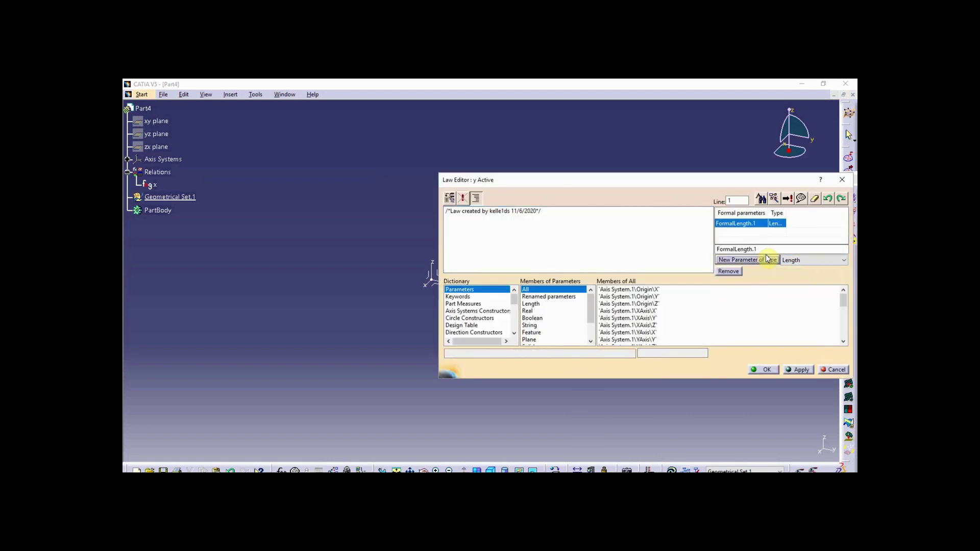
pyautogui.doubleClick(736, 250)
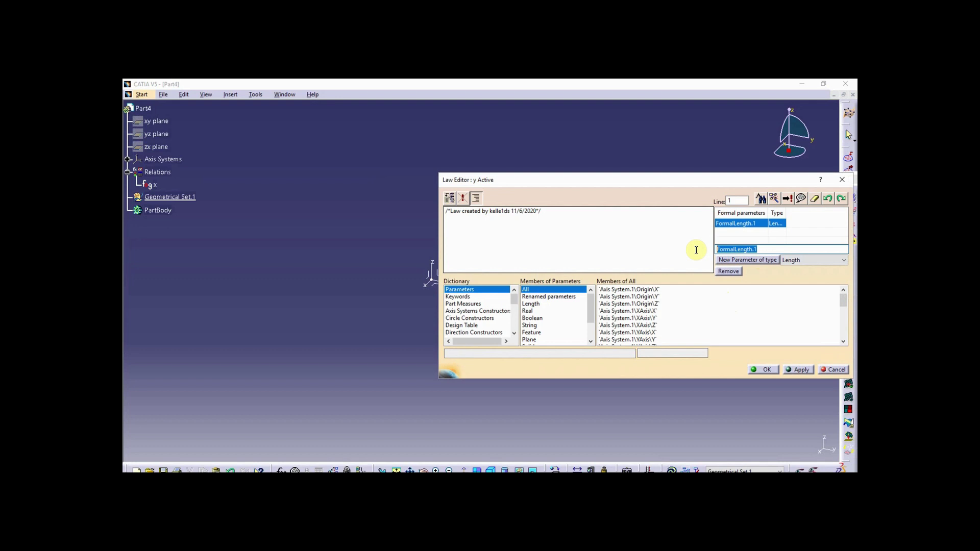
pyautogui.write('yt')
pyautogui.press('Return')
# Step: Add a formal parameter of type Real to law y and name it t
pyautogui.click(811, 260)
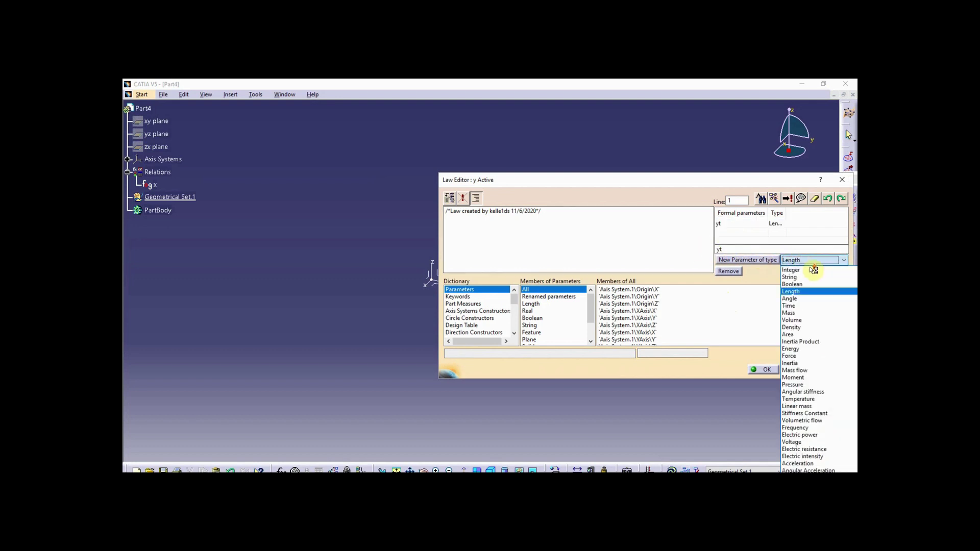
pyautogui.scroll(1, 813, 269)
pyautogui.click(808, 269)
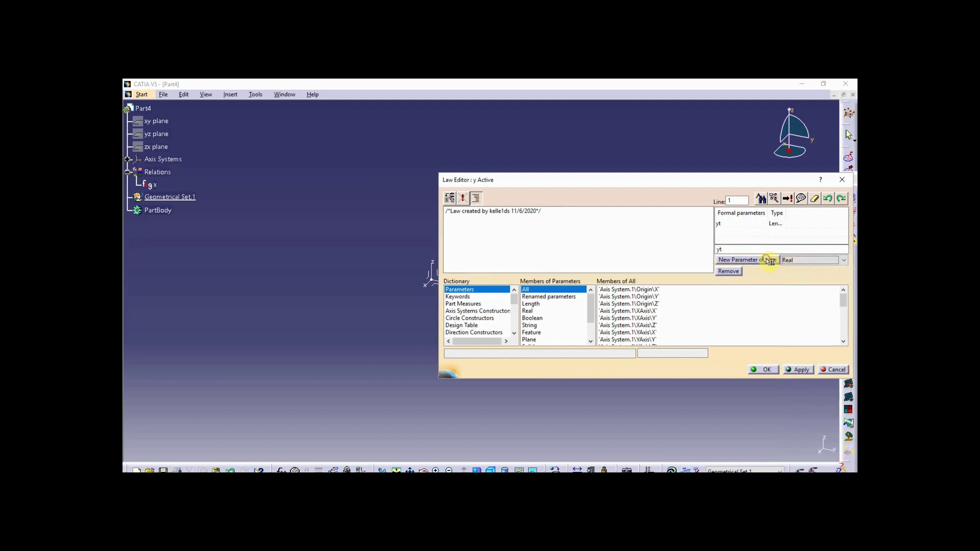
pyautogui.click(770, 260)
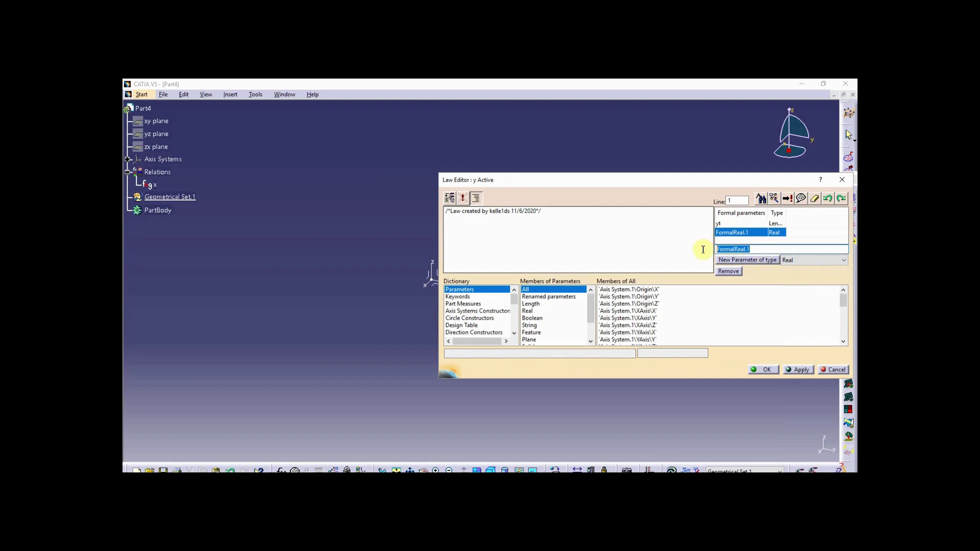
pyautogui.write('t')
pyautogui.press('Return')
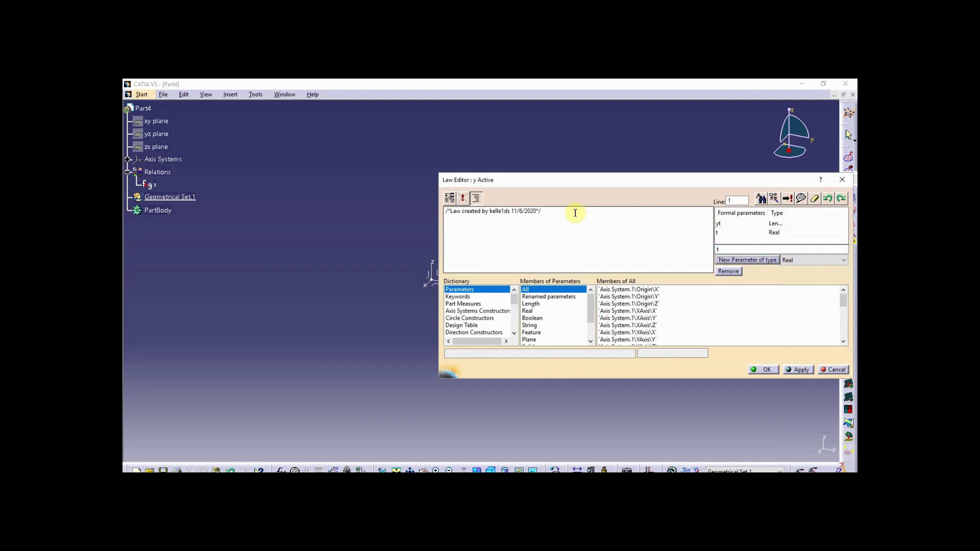
# Step: Write the formula yt = 5mm*sin(2*PI*1rad*t) below the comment and confirm law y
pyautogui.click(575, 213)
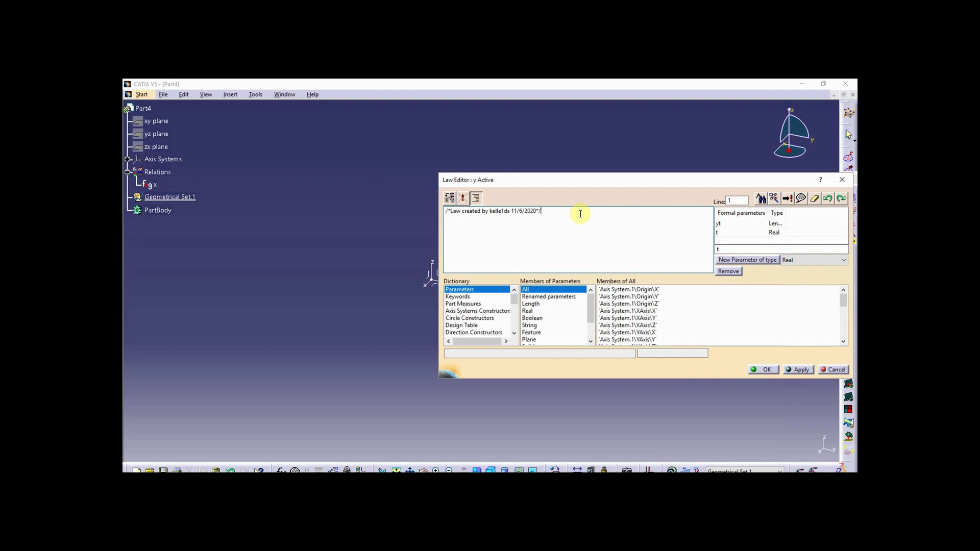
pyautogui.press('Return')
pyautogui.click(720, 224)
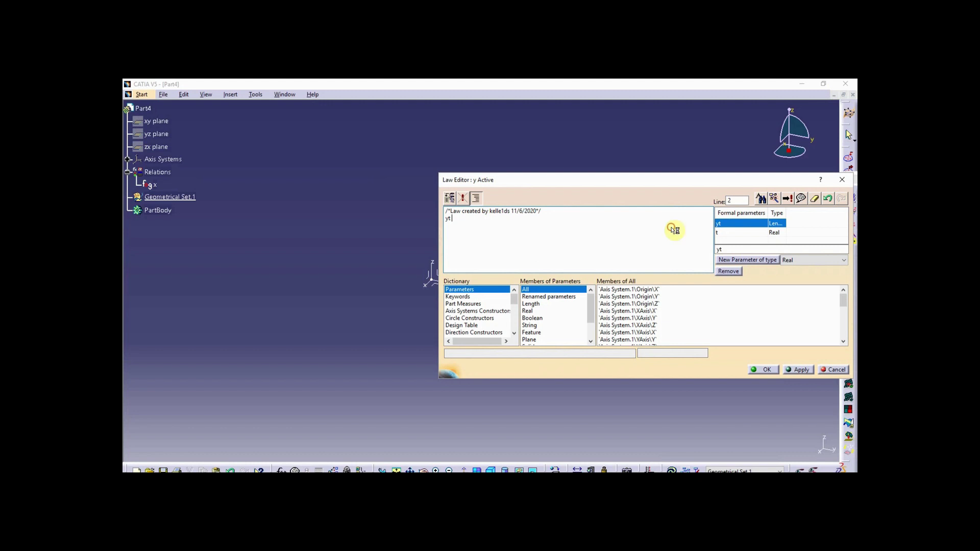
pyautogui.write('= 5mm*sin(2*PI*1rad*t')
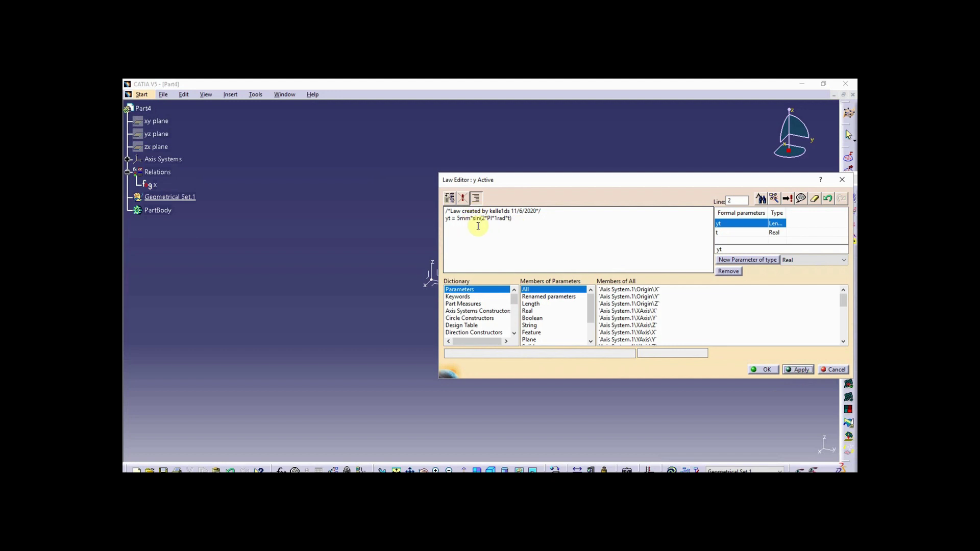
pyautogui.click(769, 370)
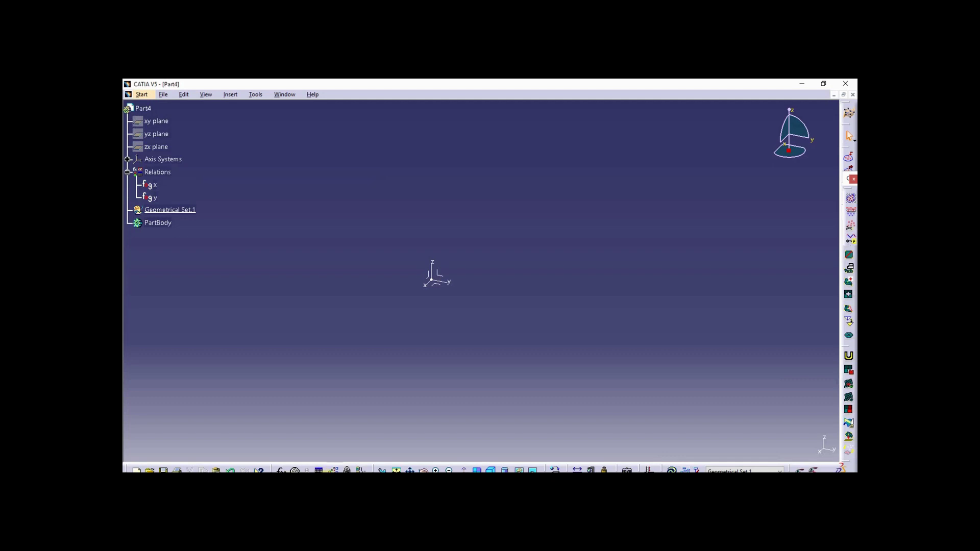
# Step: Create a third law named z and add a Real formal parameter named t to it
pyautogui.click(333, 469)
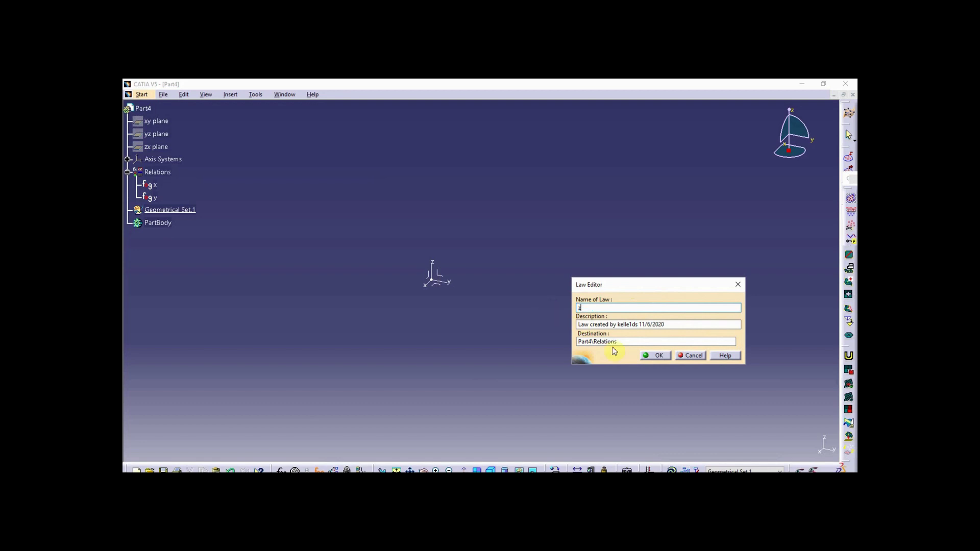
pyautogui.click(655, 356)
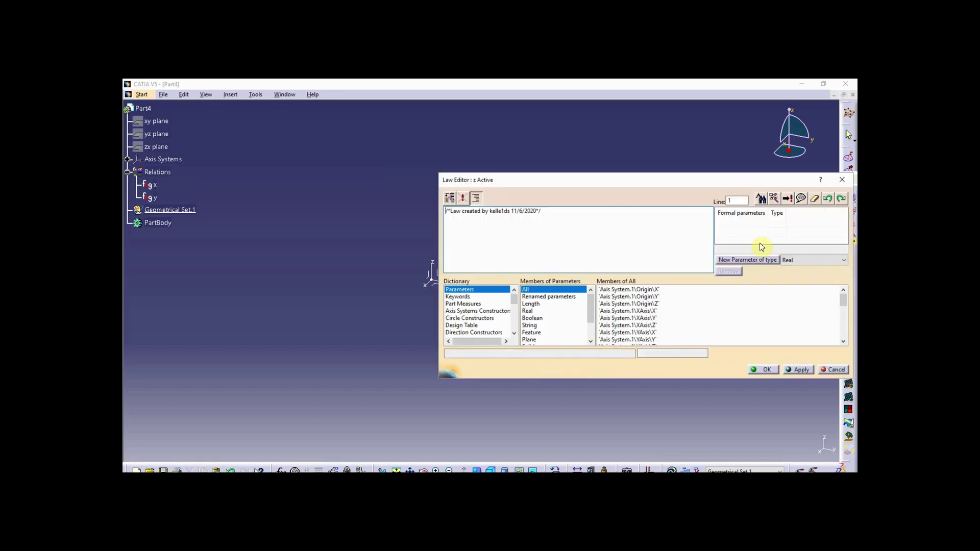
pyautogui.click(760, 261)
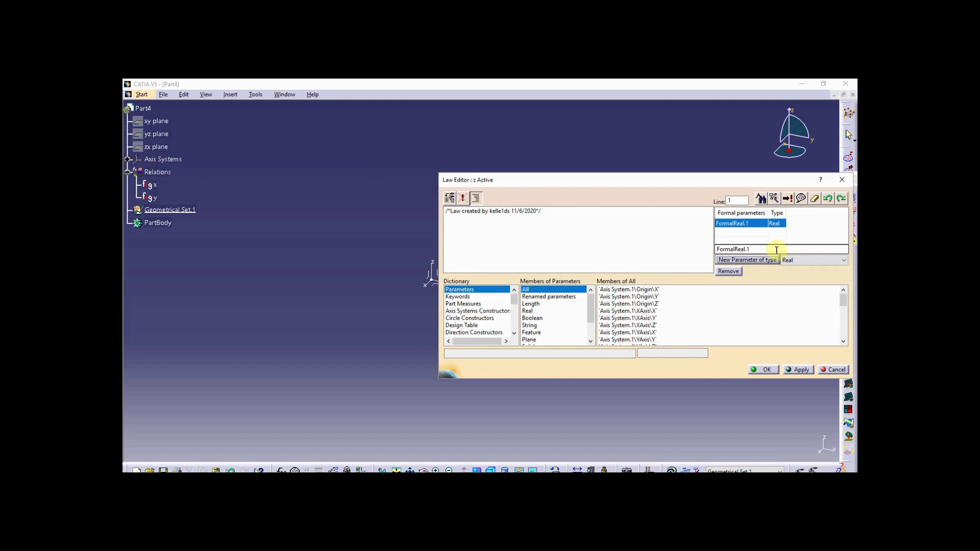
pyautogui.write('t')
pyautogui.press('Return')
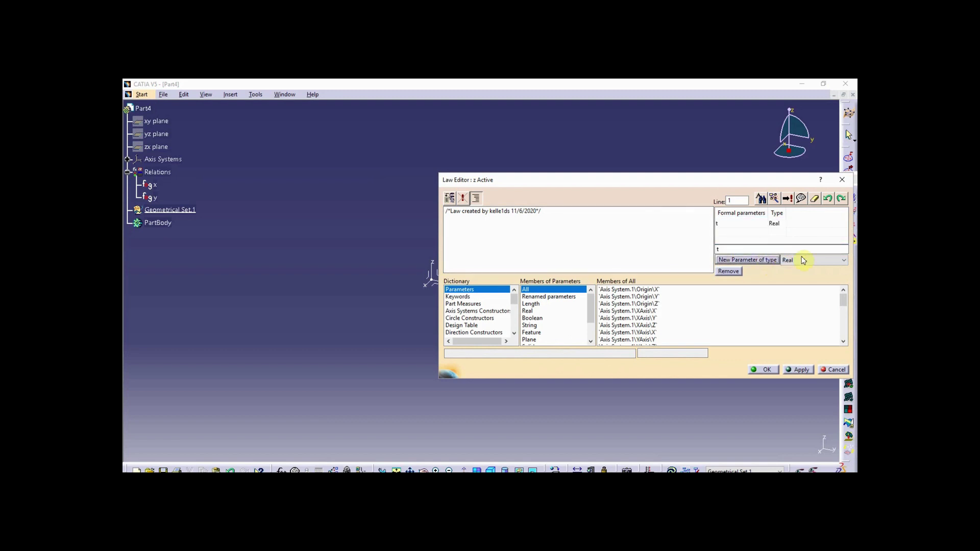
# Step: Add a formal parameter of type Length to law z and name it zt
pyautogui.click(814, 261)
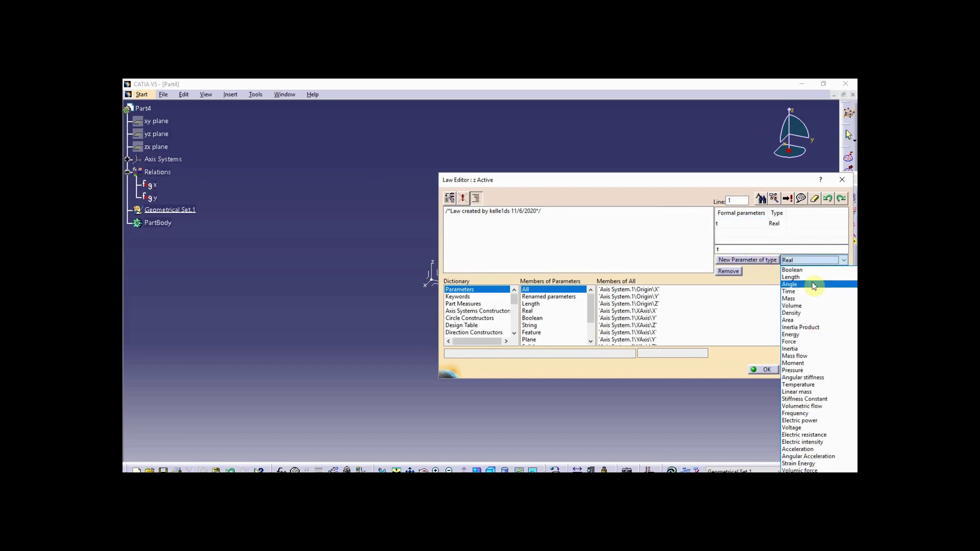
pyautogui.click(799, 277)
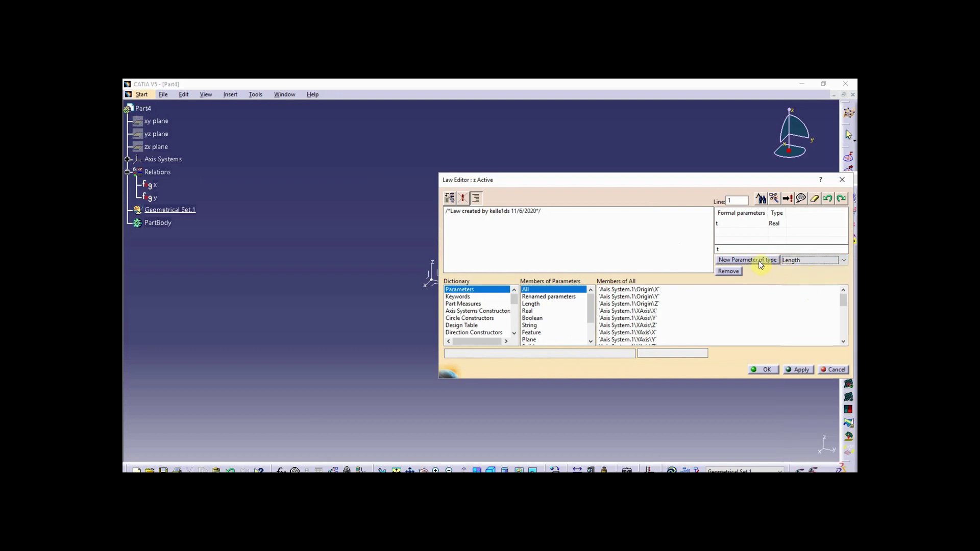
pyautogui.click(747, 260)
pyautogui.moveTo(764, 249); pyautogui.dragTo(711, 249)
pyautogui.write('zt')
pyautogui.press('Return')
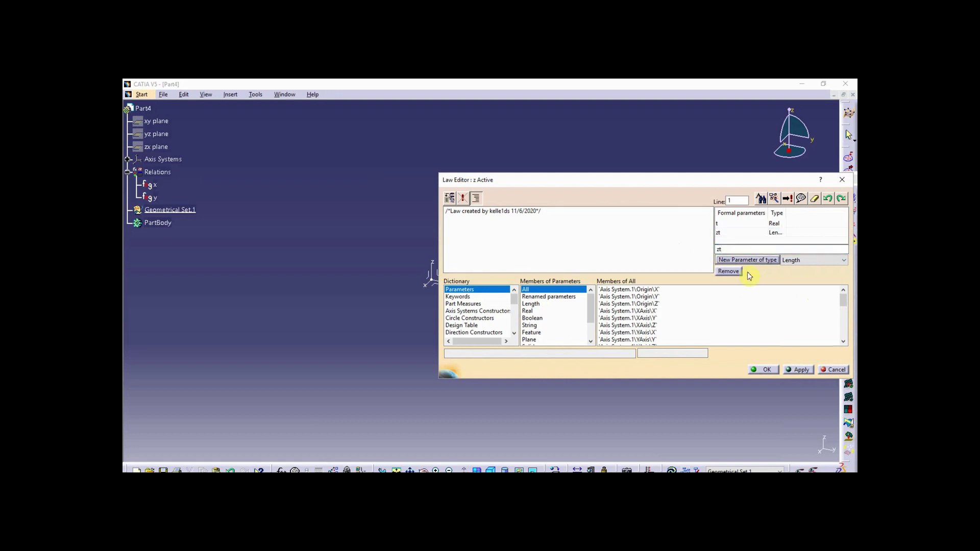
# Step: Write the formula zt = 0mm*t below the comment and confirm law z
pyautogui.click(653, 213)
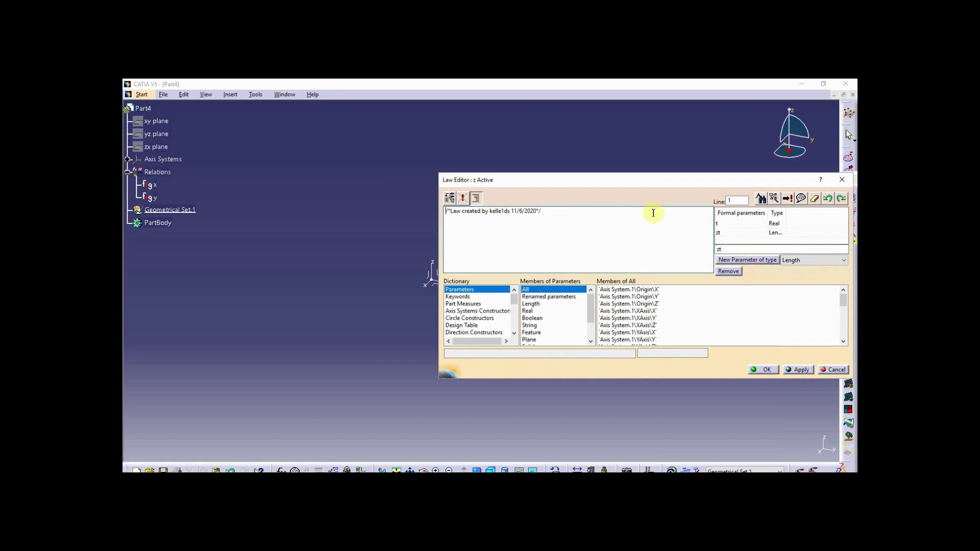
pyautogui.press('Return')
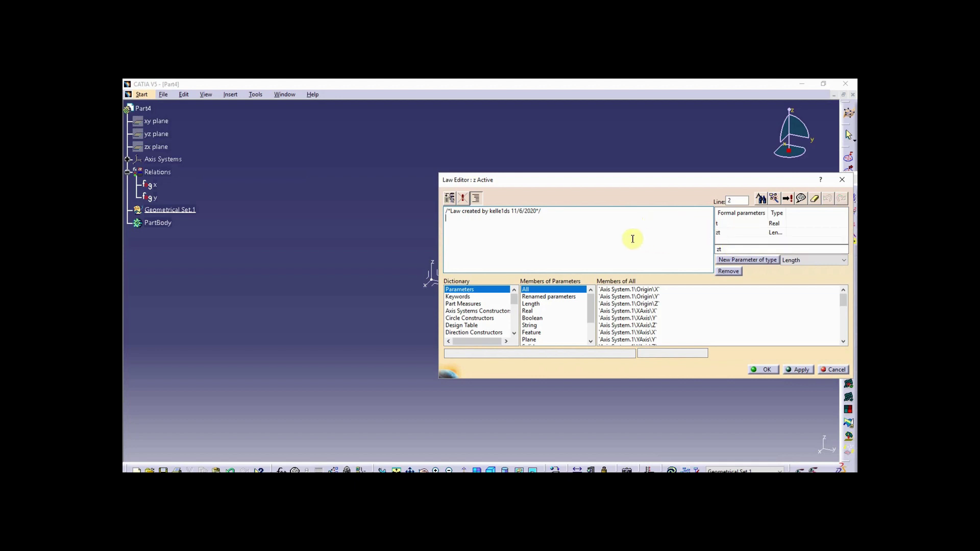
pyautogui.write('zt = 0mm*t')
pyautogui.click(797, 369)
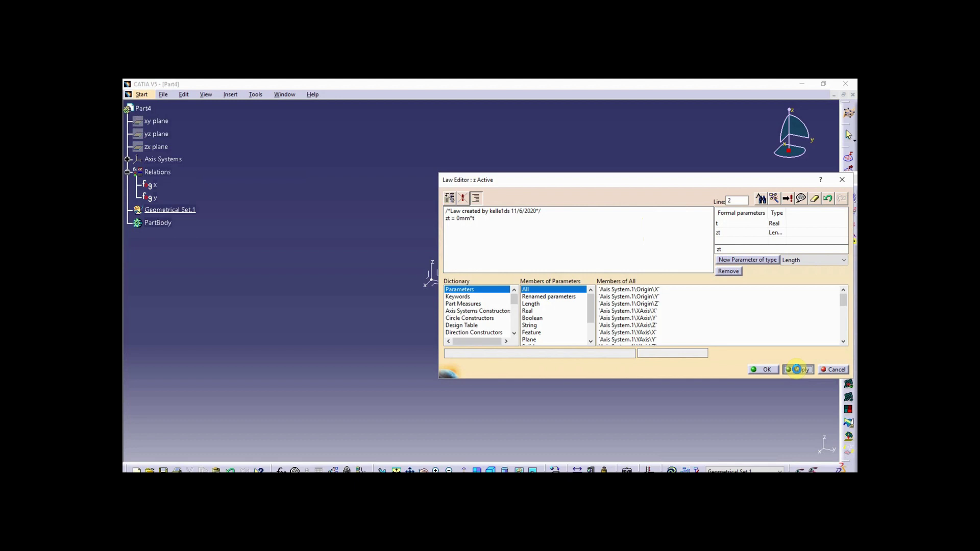
pyautogui.click(768, 371)
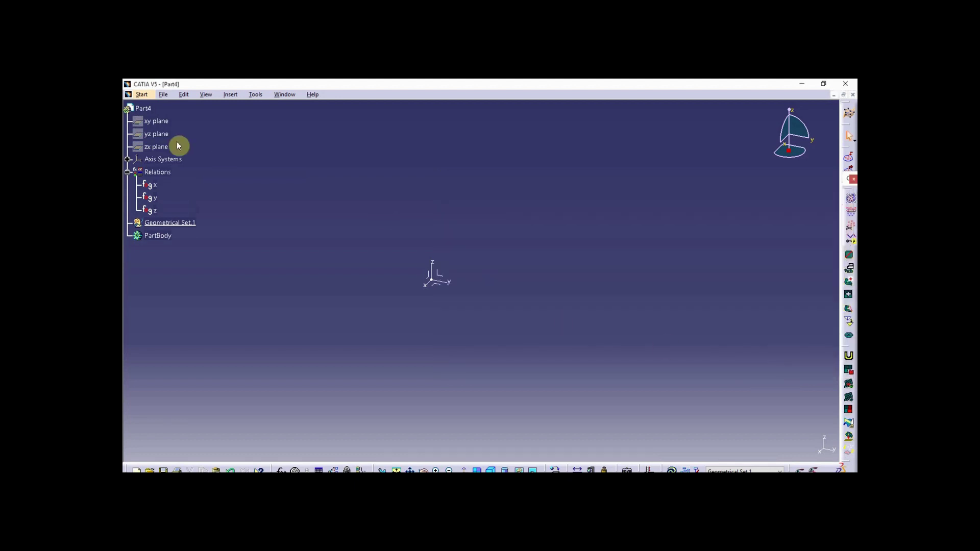
# Step: Switch the part to the Generative Shape Design workbench
pyautogui.moveTo(551, 267)
pyautogui.mouseDown(button='middle')
pyautogui.moveTo(548, 256)
pyautogui.moveTo(581, 260)
pyautogui.moveTo(543, 262)
pyautogui.mouseUp(button='middle')
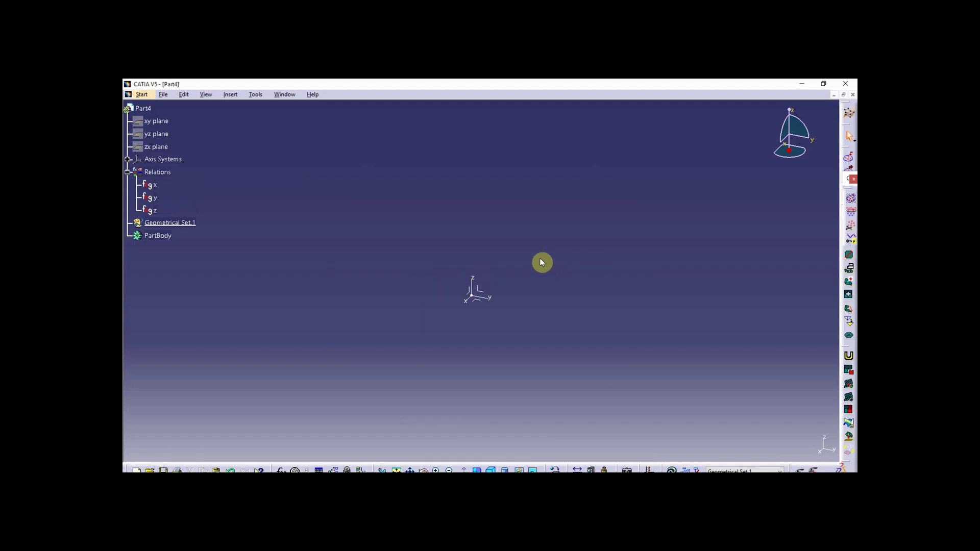
pyautogui.click(475, 289)
pyautogui.click(457, 186)
pyautogui.click(142, 96)
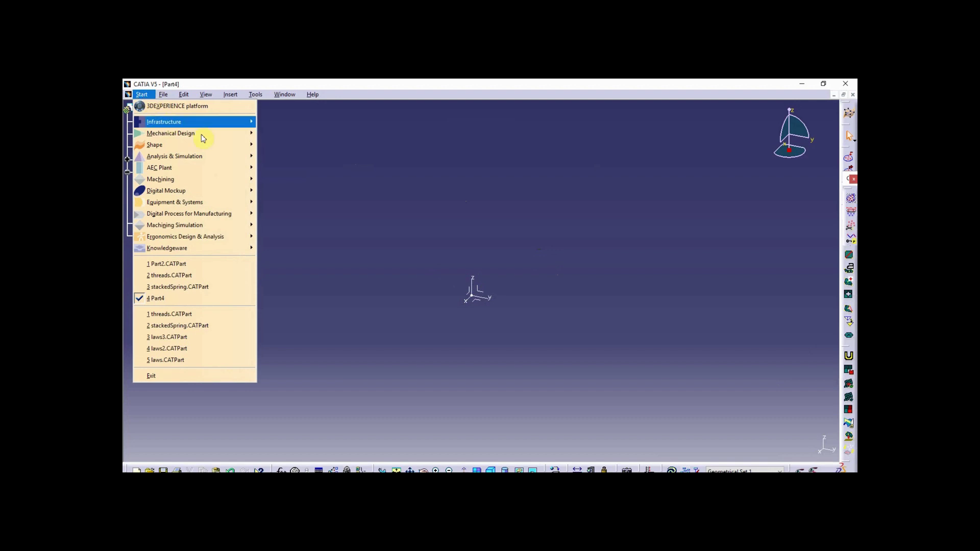
pyautogui.moveTo(232, 145)
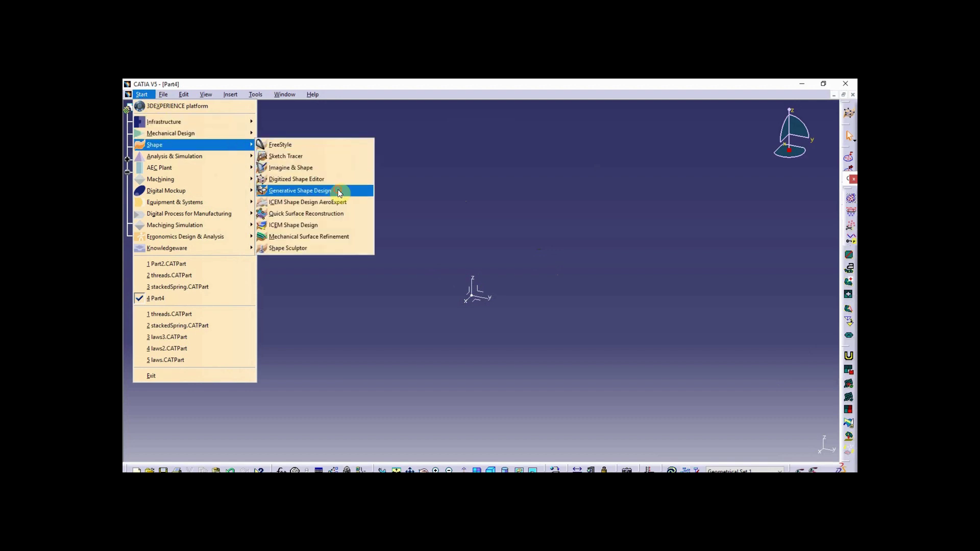
pyautogui.click(339, 191)
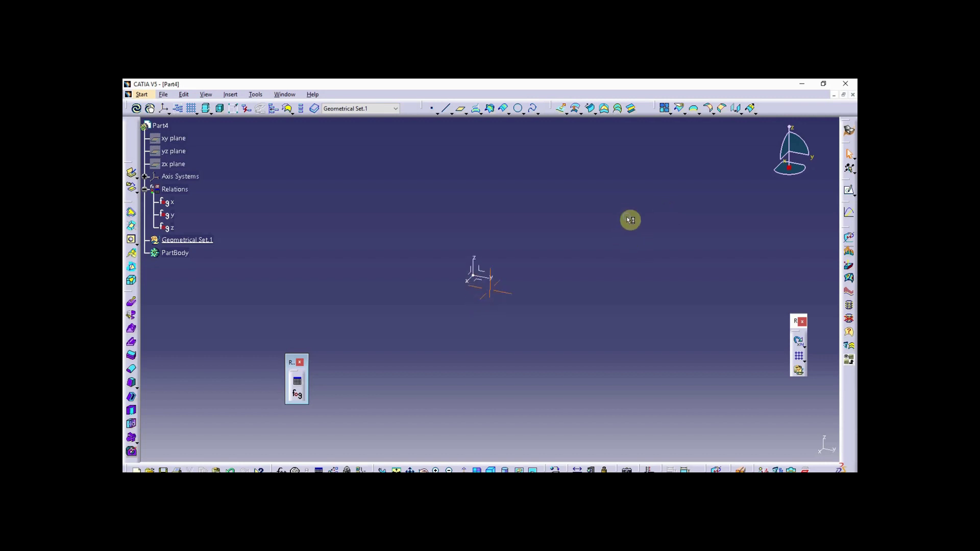
# Step: Create a curve from equations using law x for X, law y for Y and law z for Z
pyautogui.click(538, 113)
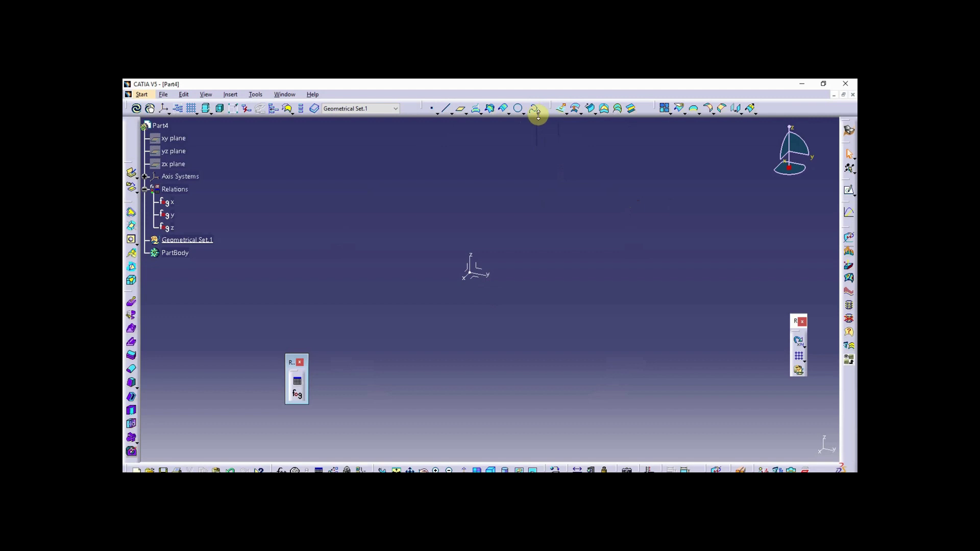
pyautogui.click(537, 113)
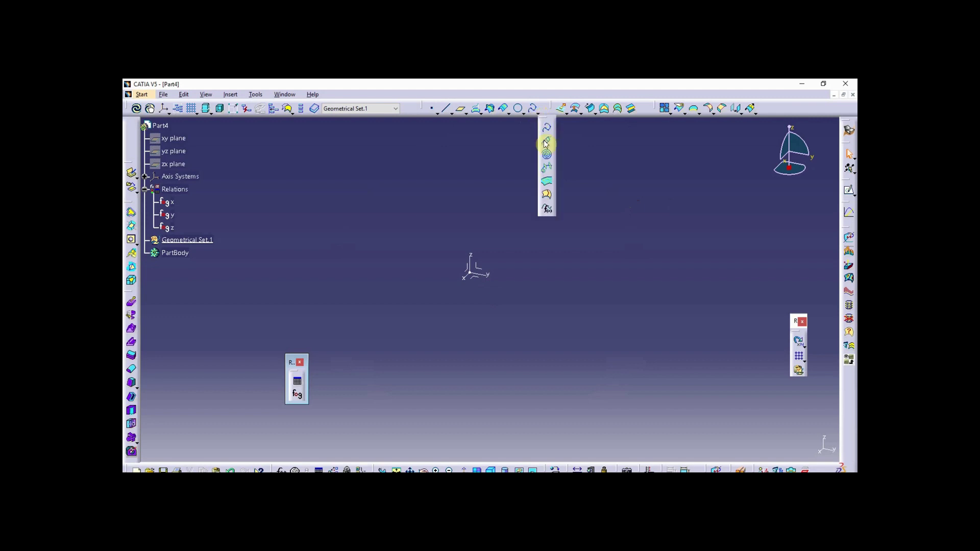
pyautogui.click(547, 209)
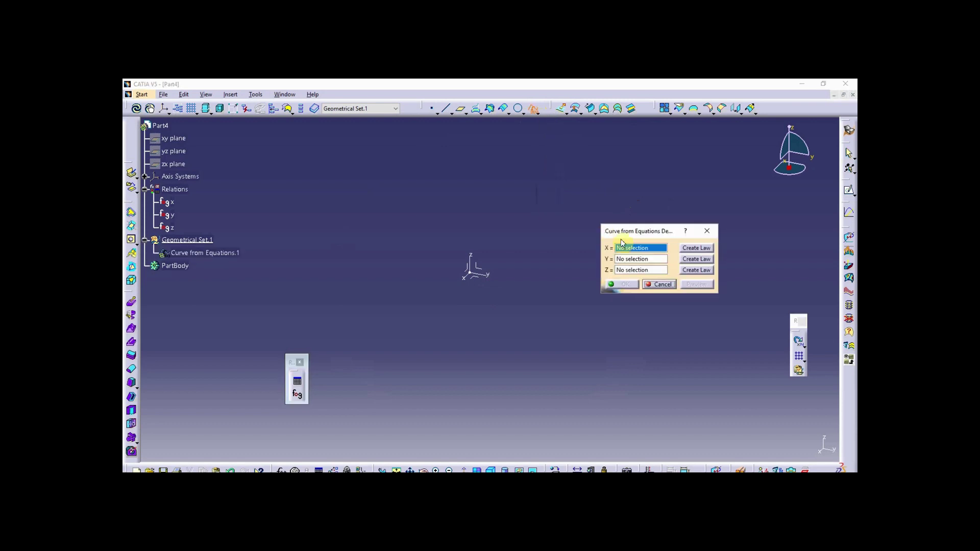
pyautogui.moveTo(627, 230); pyautogui.dragTo(628, 189)
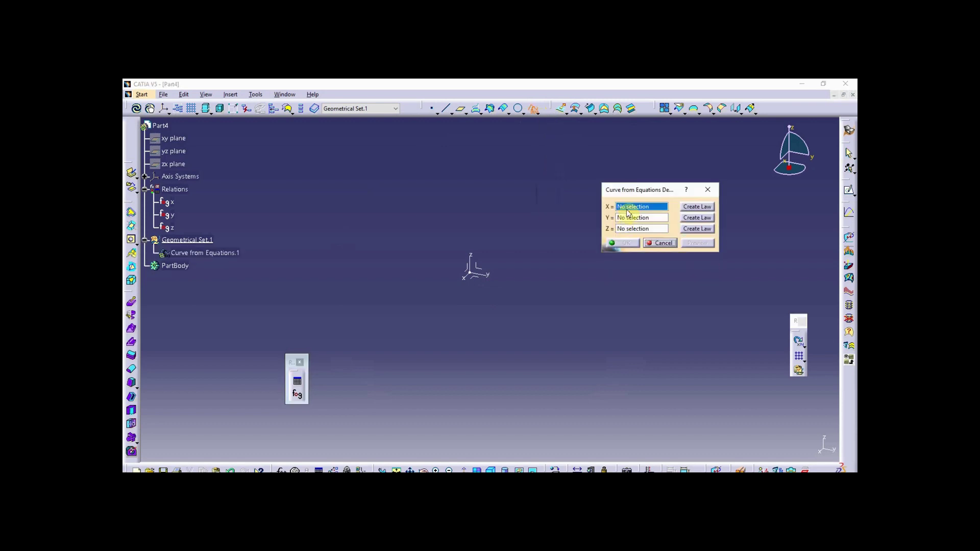
pyautogui.click(173, 204)
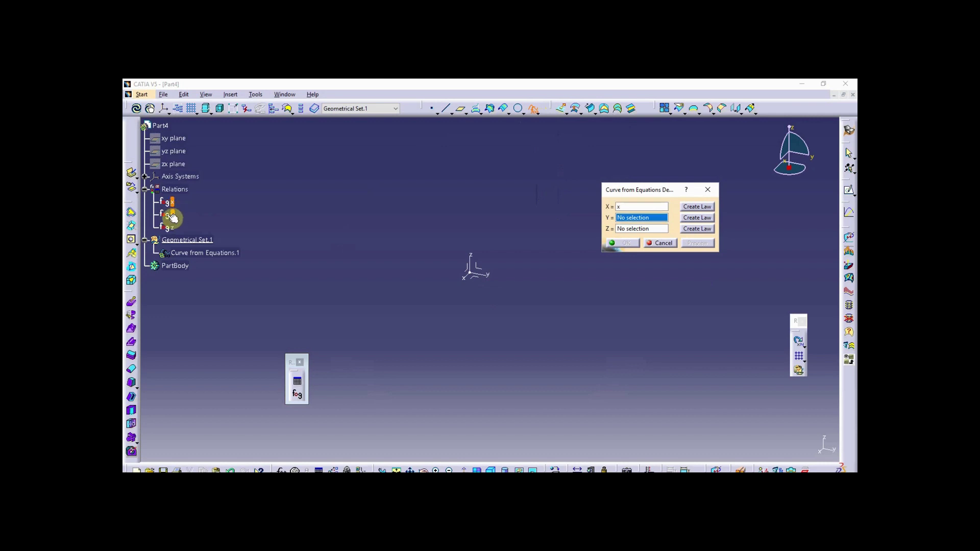
pyautogui.click(171, 216)
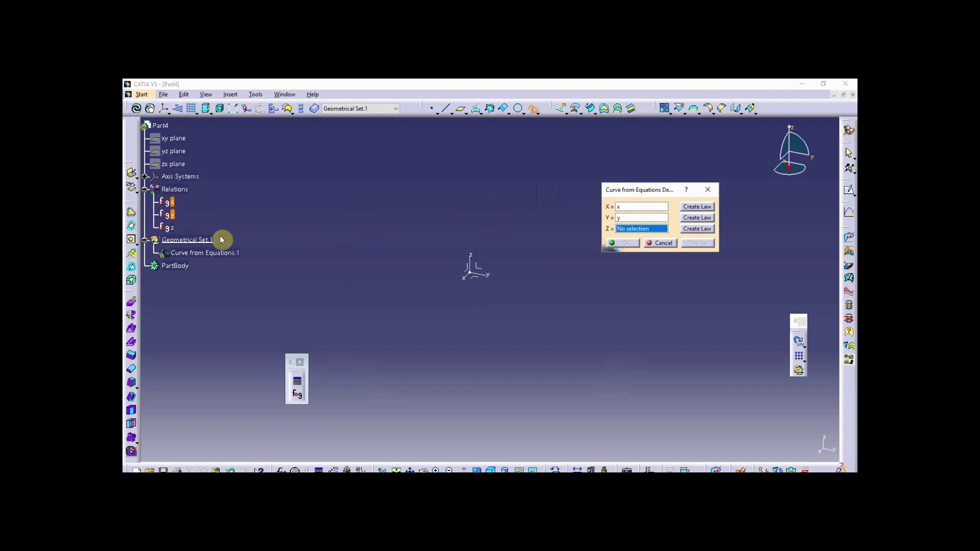
pyautogui.click(179, 234)
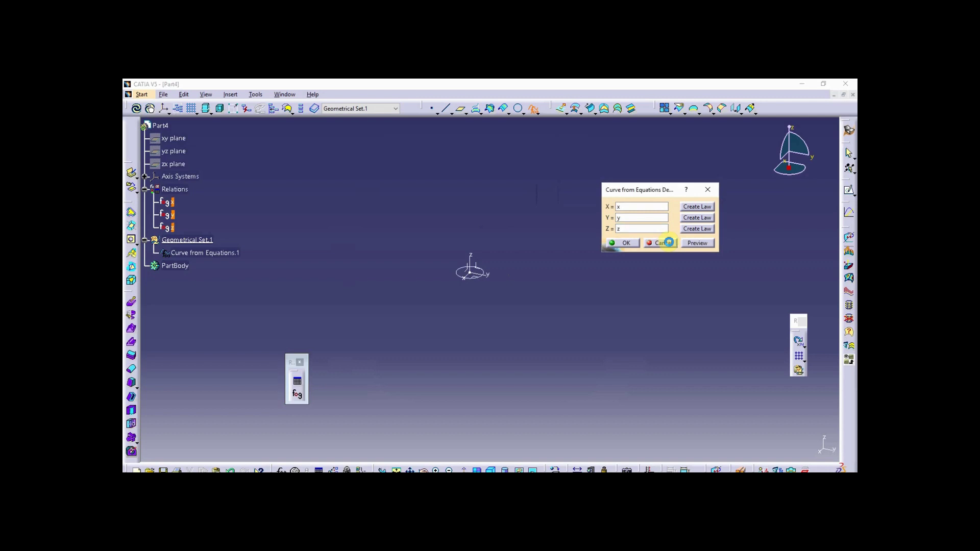
pyautogui.click(690, 245)
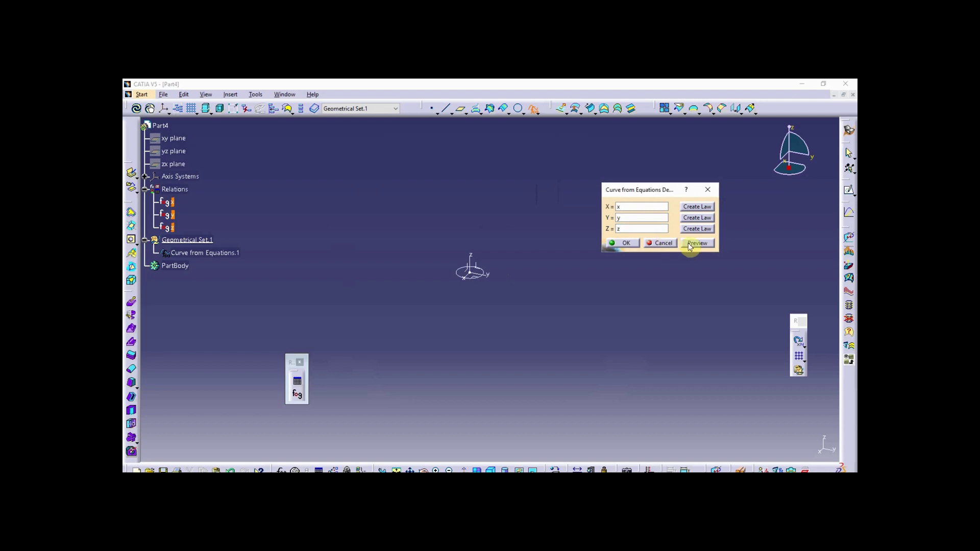
pyautogui.click(623, 245)
# Step: Edit law x so its formula reads xt = 5*1mm*cos(20*PI*1rad*t), and confirm the change
pyautogui.moveTo(551, 313); pyautogui.dragTo(597, 280, button='middle')
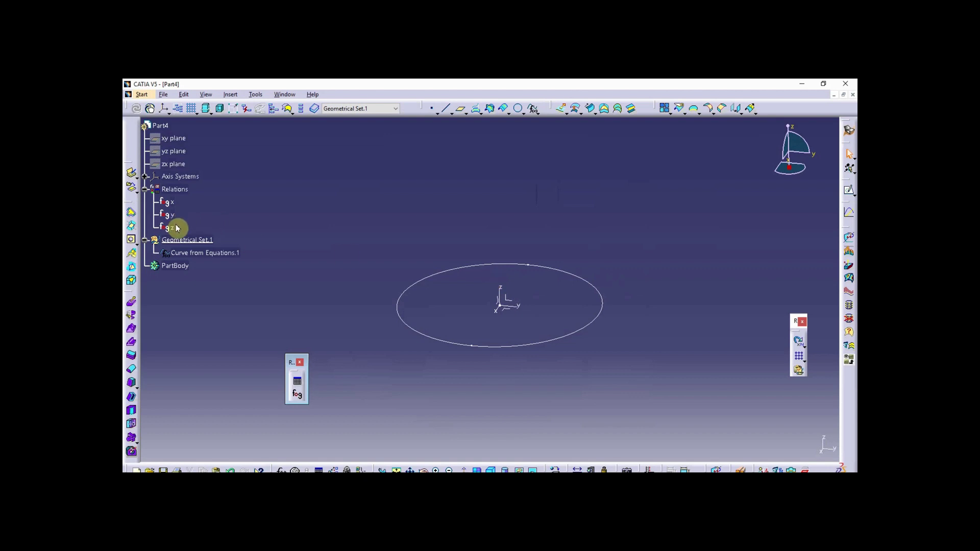
pyautogui.moveTo(383, 258); pyautogui.dragTo(351, 243, button='middle')
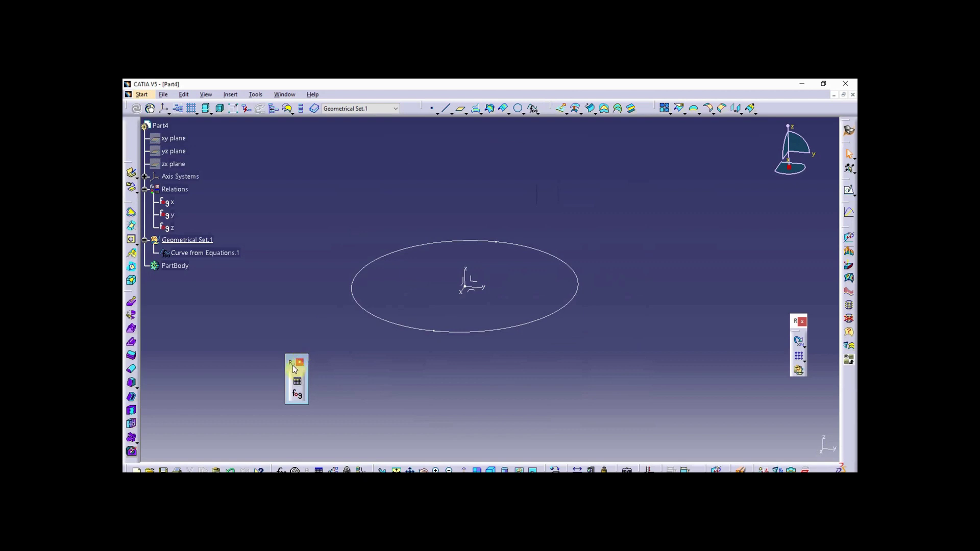
pyautogui.moveTo(289, 369); pyautogui.dragTo(251, 369)
pyautogui.moveTo(392, 304); pyautogui.dragTo(427, 313, button='middle')
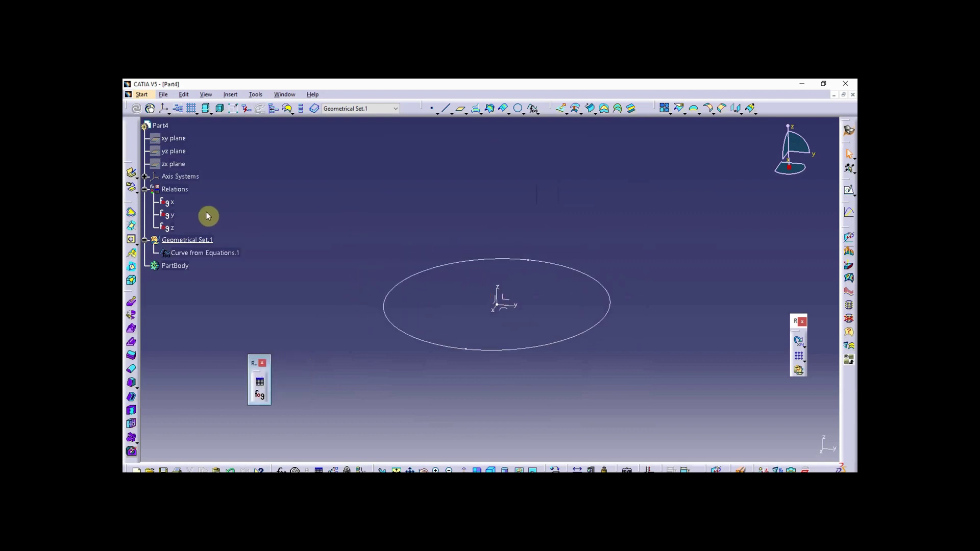
pyautogui.click(389, 290)
pyautogui.doubleClick(165, 202)
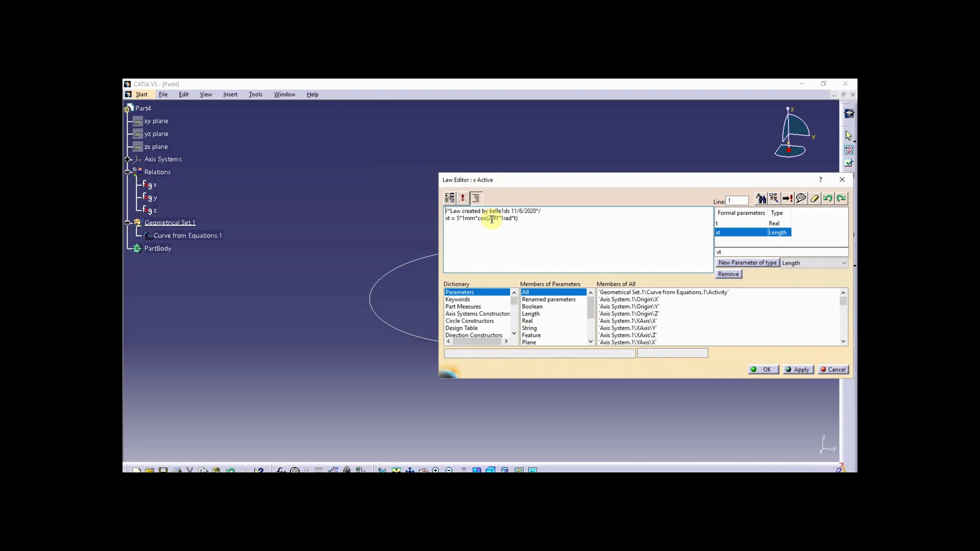
pyautogui.click(491, 219)
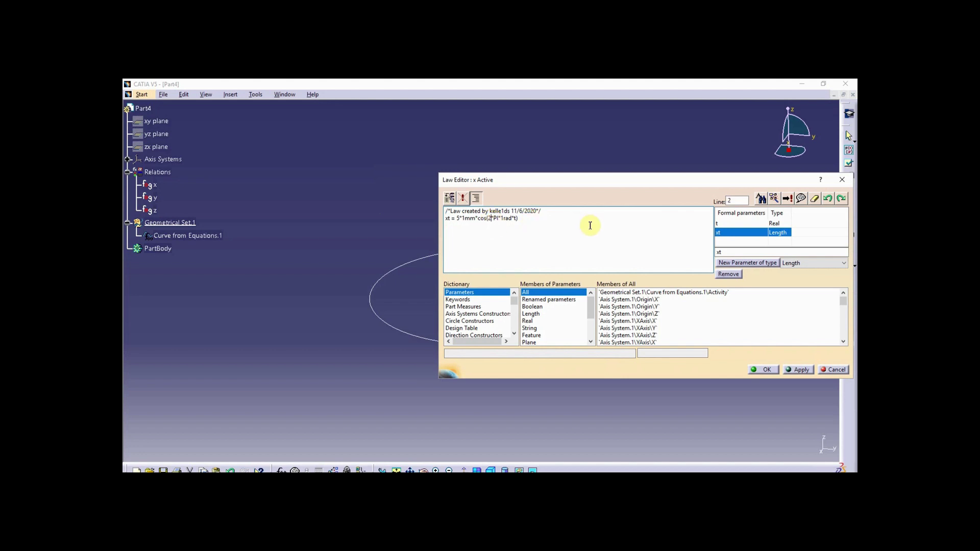
pyautogui.write('0')
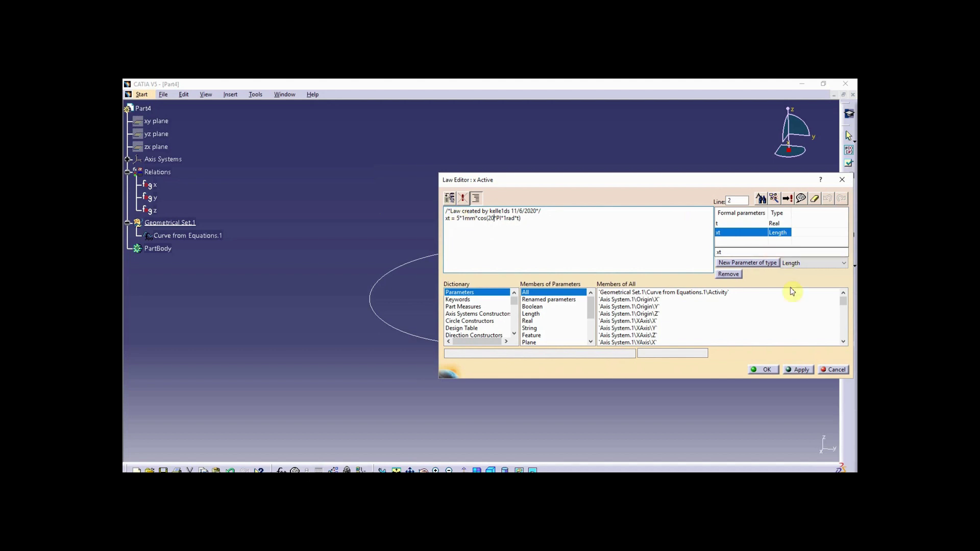
pyautogui.click(796, 370)
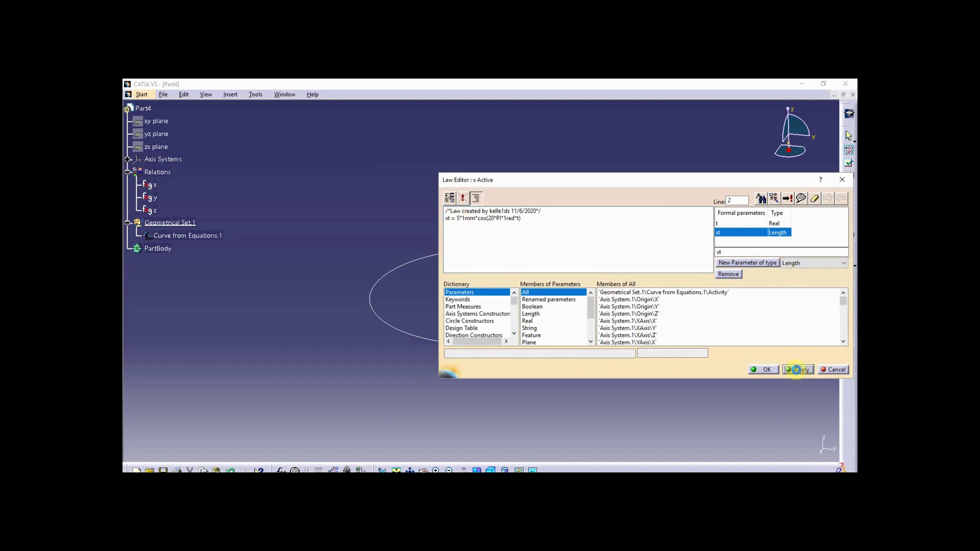
pyautogui.click(767, 369)
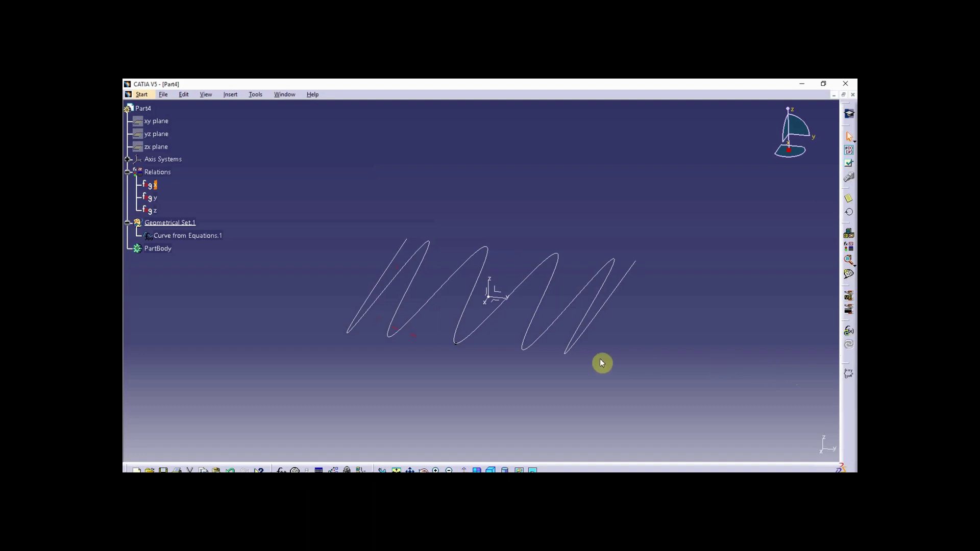
# Step: Edit law y so its formula reads yt = 5mm*sin(20*PI*1rad*t), and confirm the change
pyautogui.moveTo(552, 346); pyautogui.dragTo(414, 284, button='middle')
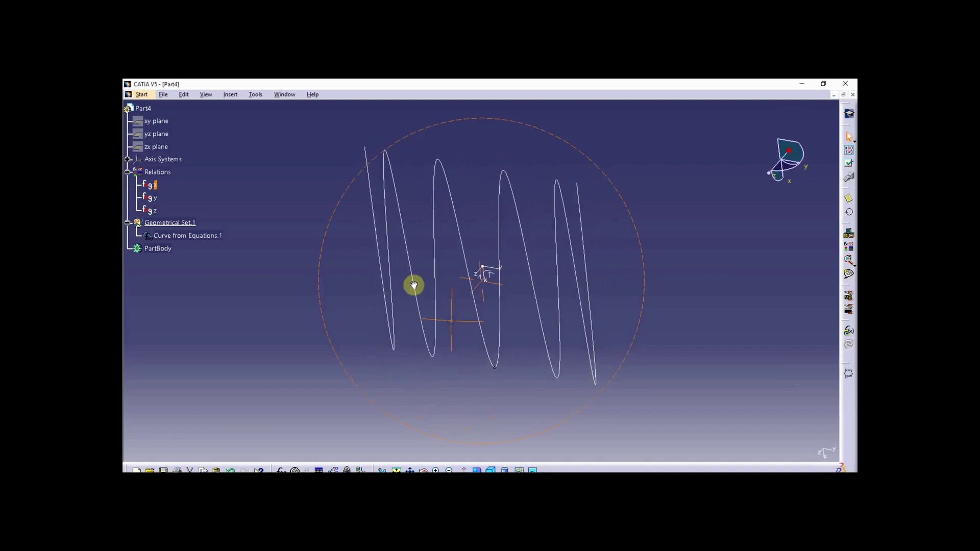
pyautogui.doubleClick(150, 197)
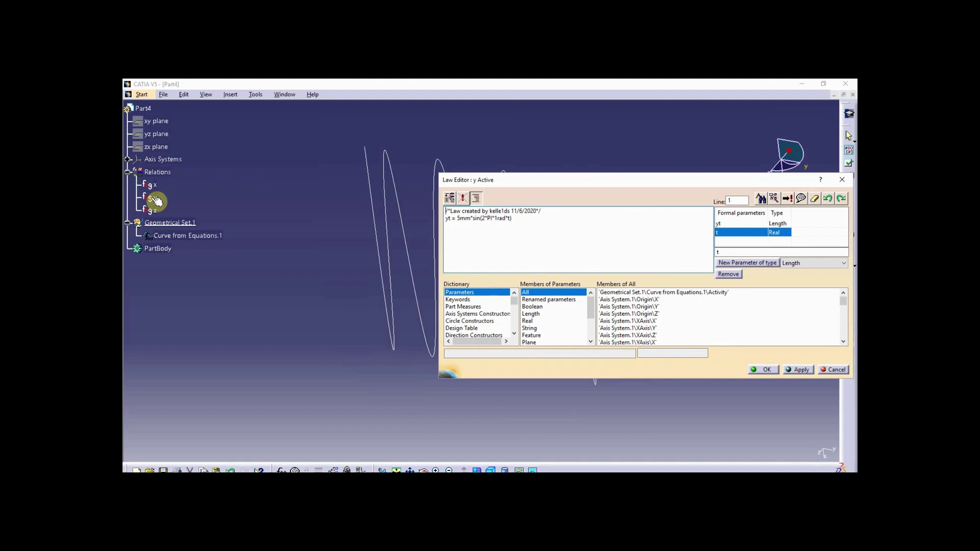
pyautogui.click(485, 219)
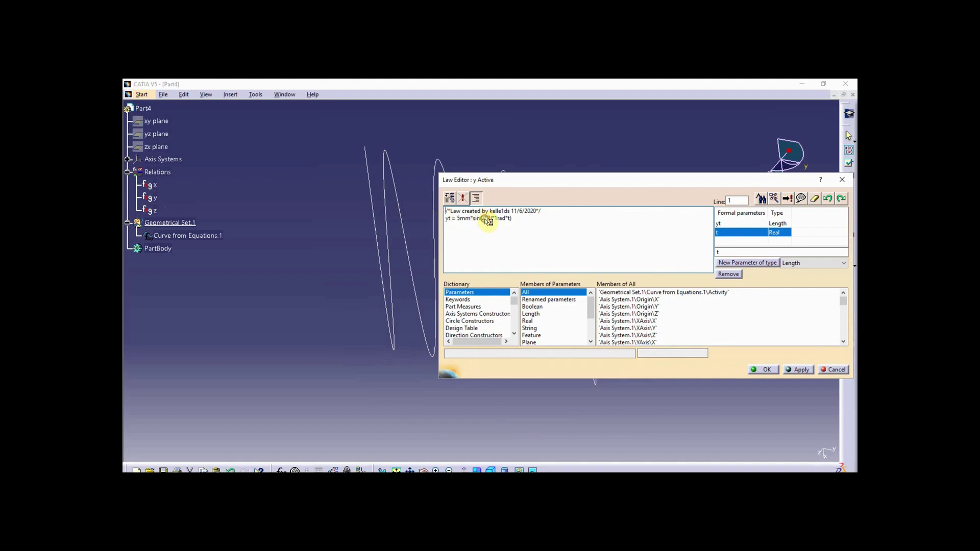
pyautogui.write('0')
pyautogui.click(796, 370)
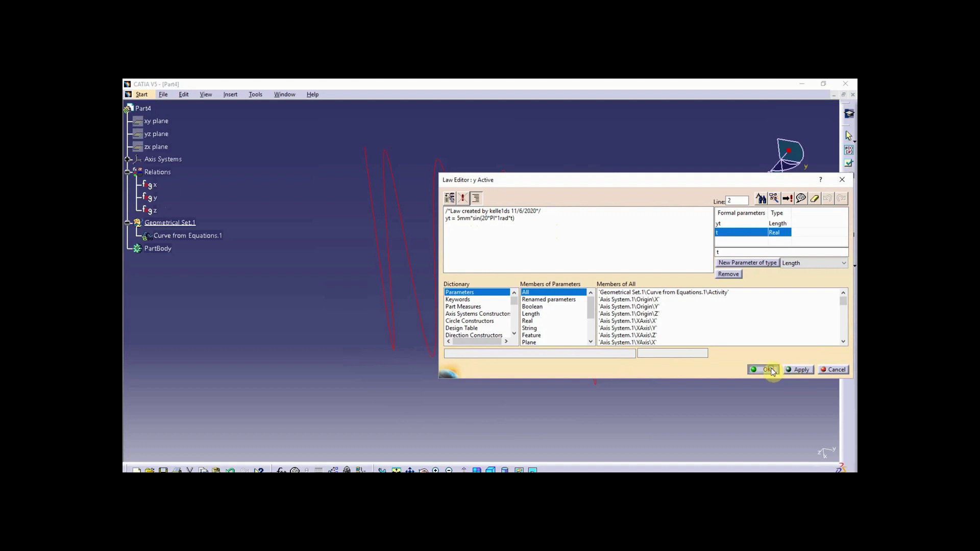
pyautogui.click(771, 368)
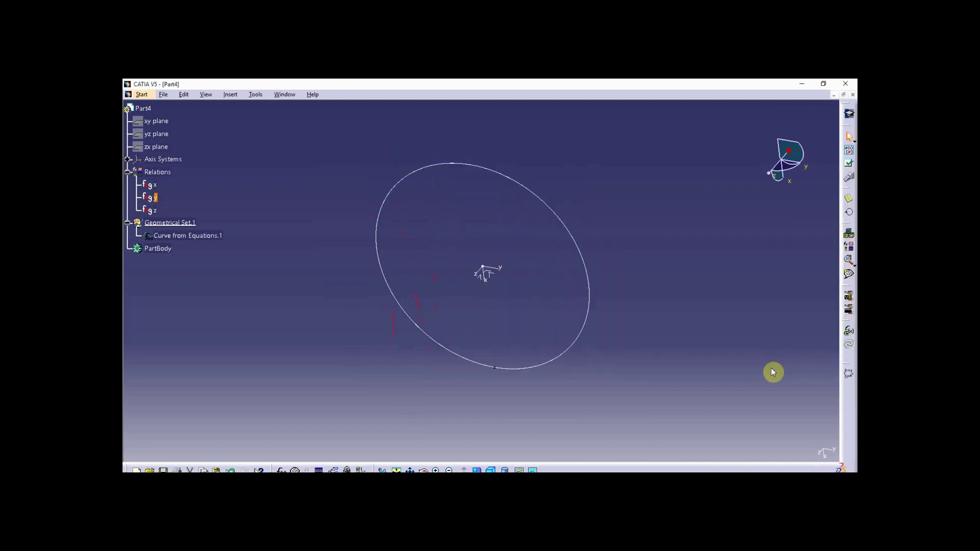
# Step: Edit law z so its formula reads zt = 50mm*t, and confirm the change
pyautogui.moveTo(466, 391); pyautogui.dragTo(514, 179, button='middle')
pyautogui.keyDown('ctrl'); pyautogui.moveTo(449, 328); pyautogui.dragTo(315, 278, button='middle'); pyautogui.keyUp('ctrl')
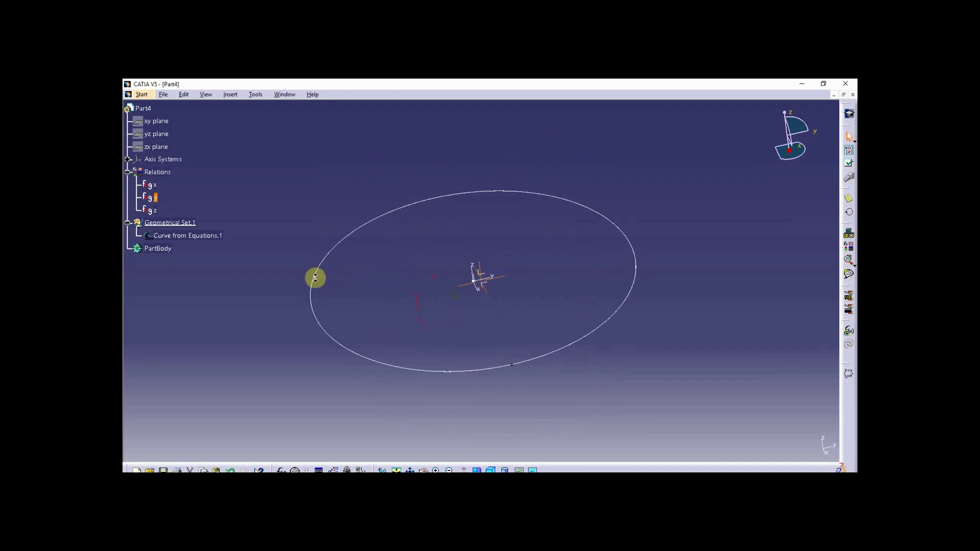
pyautogui.doubleClick(153, 210)
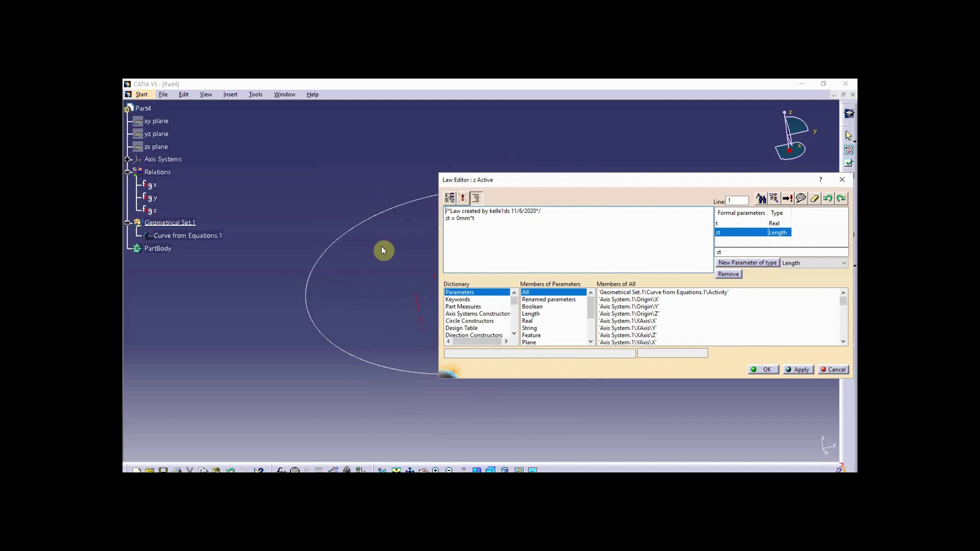
pyautogui.click(458, 219)
pyautogui.write('50')
pyautogui.press('Delete')
pyautogui.click(570, 222)
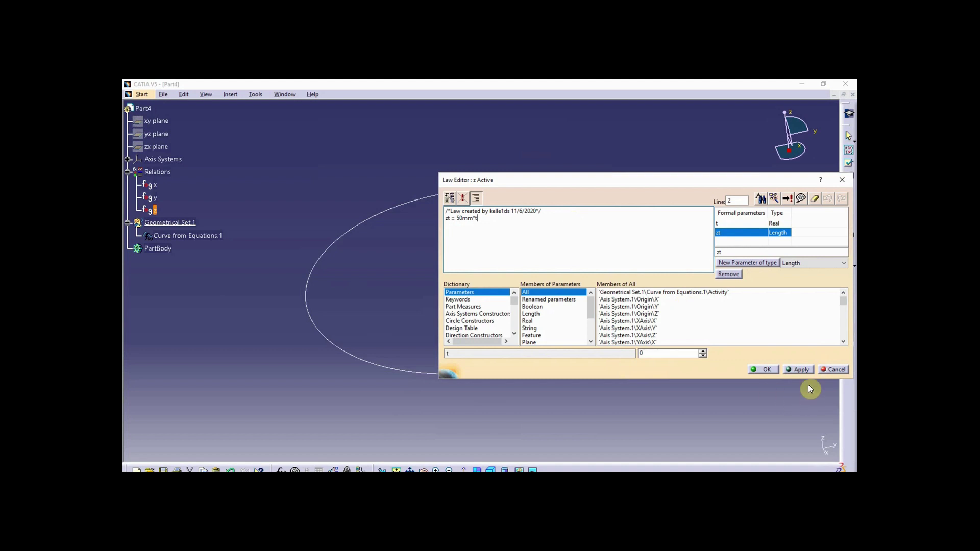
pyautogui.click(800, 369)
pyautogui.click(764, 369)
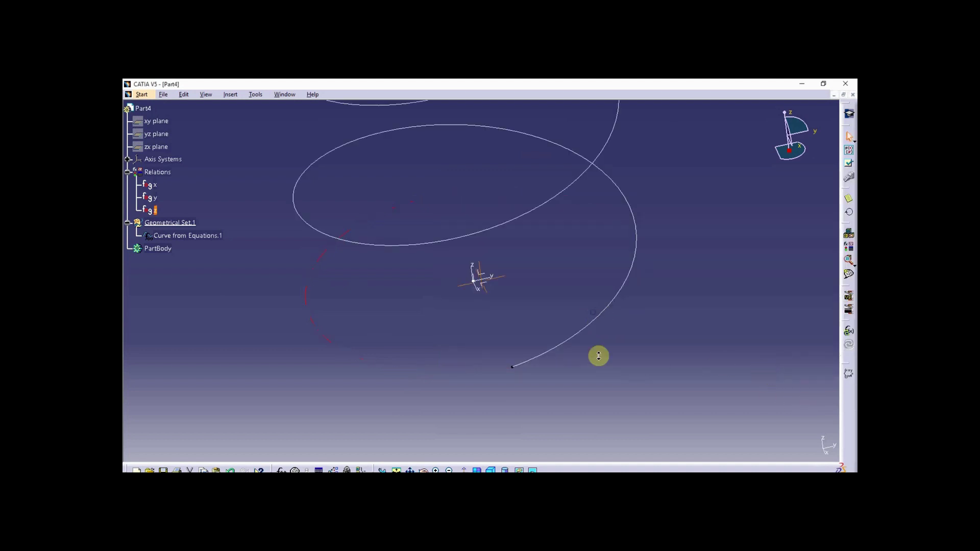
pyautogui.moveTo(597, 354); pyautogui.dragTo(528, 301, button='middle')
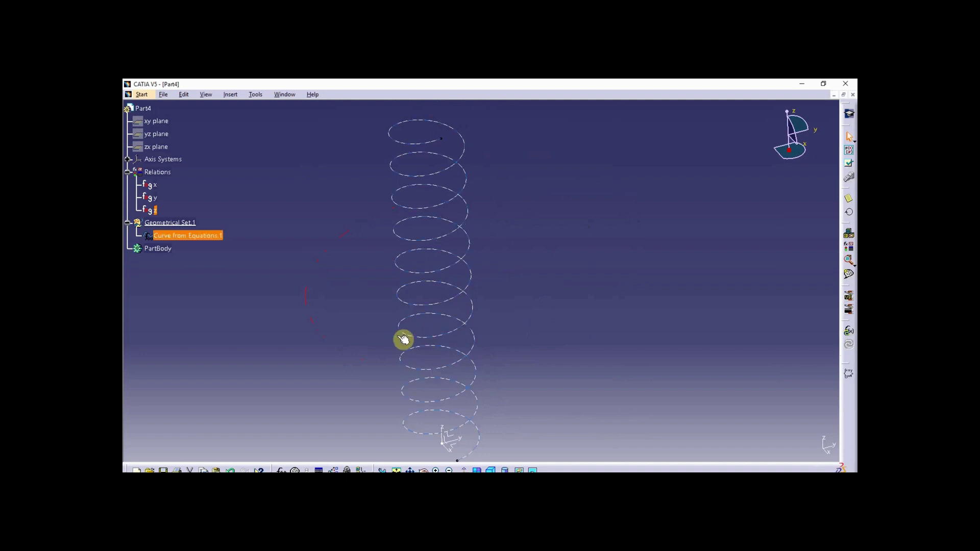
pyautogui.moveTo(361, 325)
pyautogui.mouseDown(button='middle')
pyautogui.moveTo(350, 331)
pyautogui.moveTo(374, 354)
pyautogui.moveTo(366, 317)
pyautogui.mouseUp(button='middle')
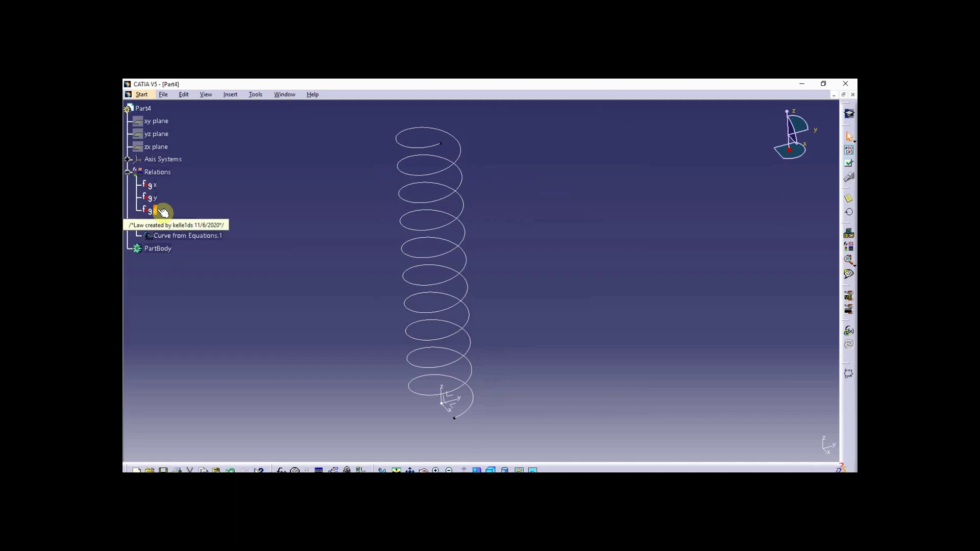
# Step: Make law x's radius grow with t by changing its formula to xt = 5*t*1mm*cos(20*PI*1rad*t), and confirm
pyautogui.doubleClick(148, 185)
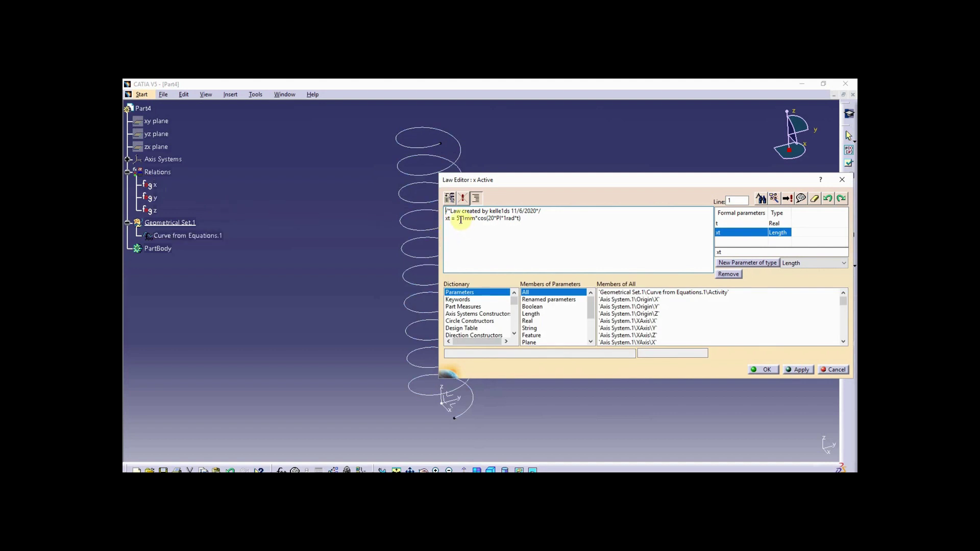
pyautogui.click(458, 219)
pyautogui.write('*t')
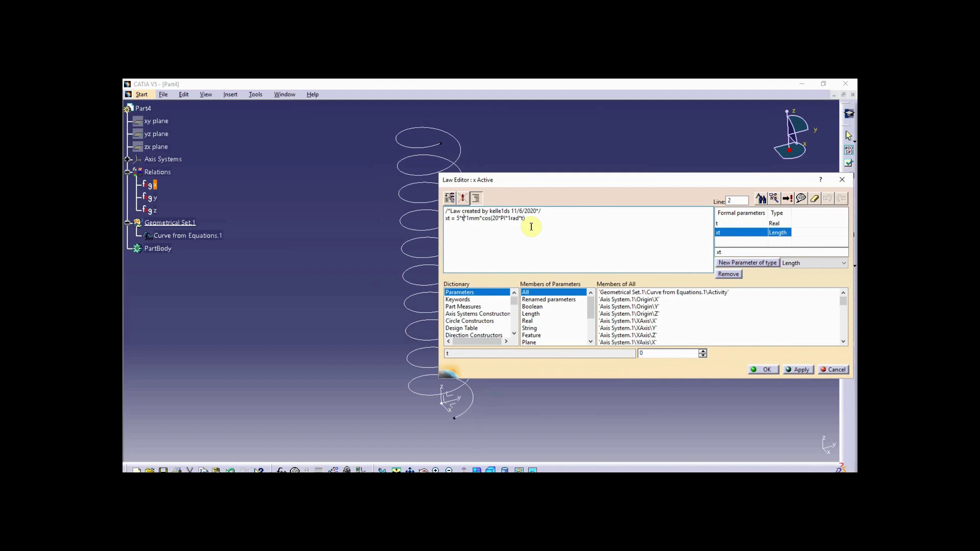
pyautogui.click(796, 370)
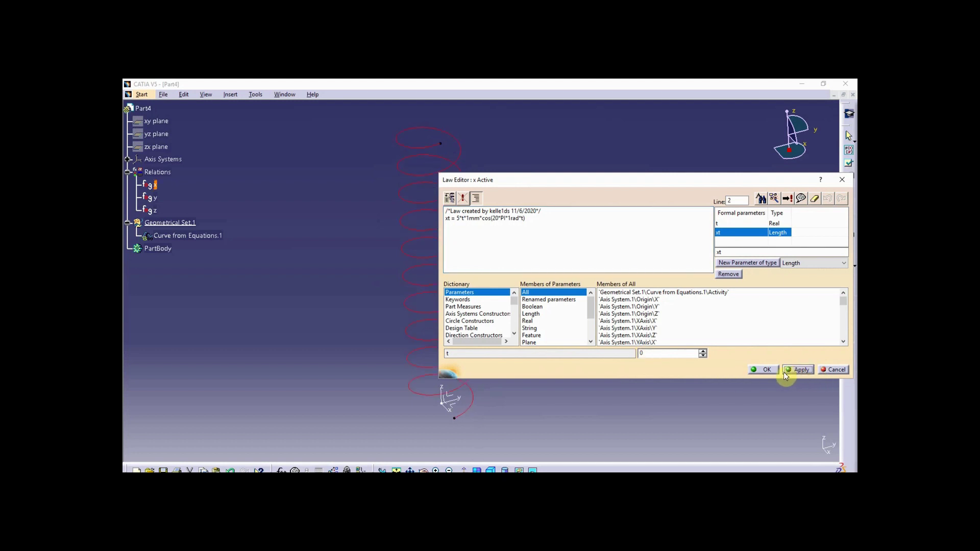
pyautogui.click(765, 371)
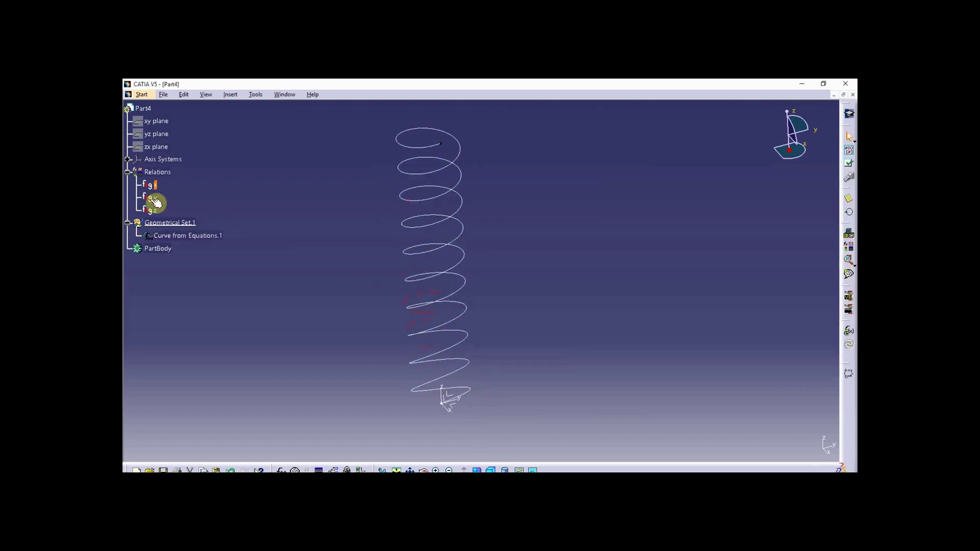
pyautogui.moveTo(308, 293); pyautogui.dragTo(240, 230, button='middle')
pyautogui.moveTo(449, 278); pyautogui.dragTo(275, 210, button='middle')
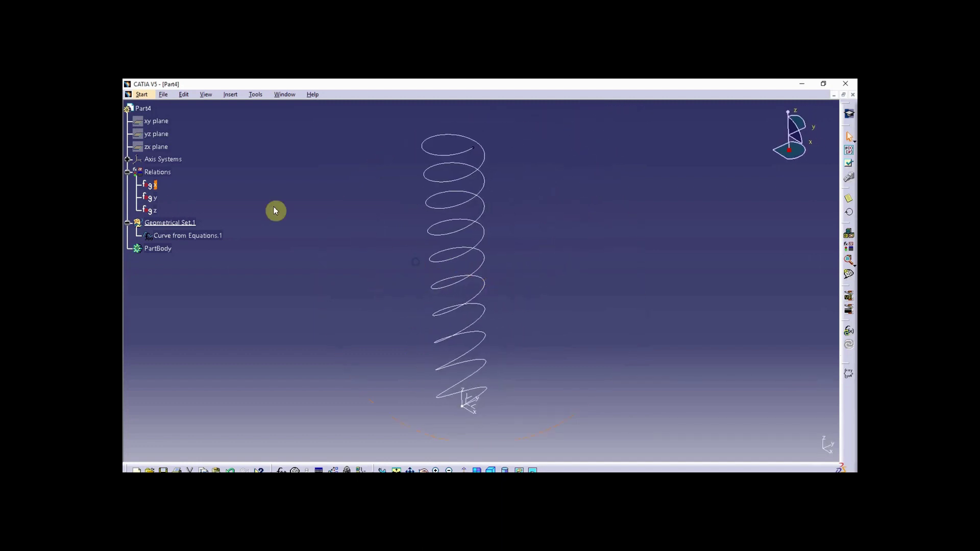
# Step: Make law y's radius grow with t by changing its formula to yt = t*5mm*sin(20*PI*1rad*t), and confirm
pyautogui.doubleClick(148, 198)
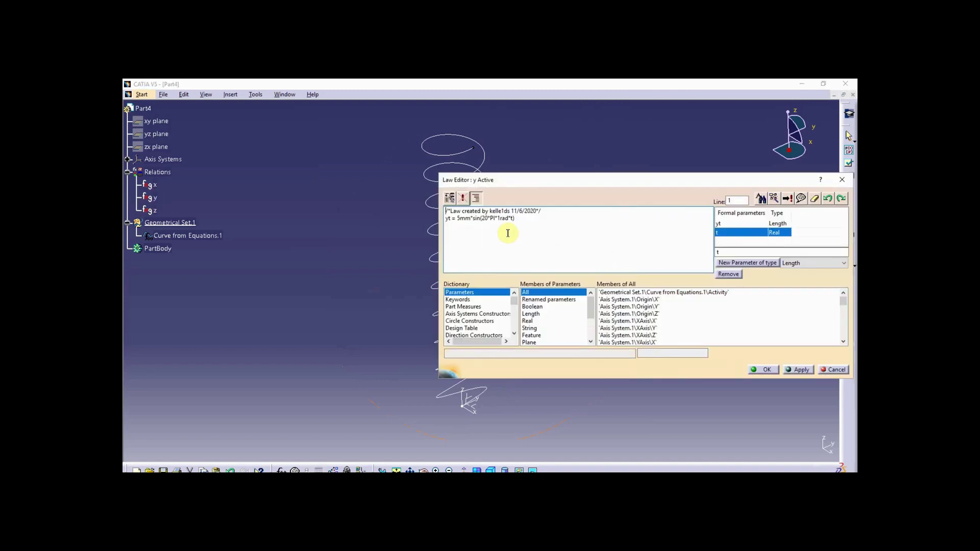
pyautogui.click(458, 218)
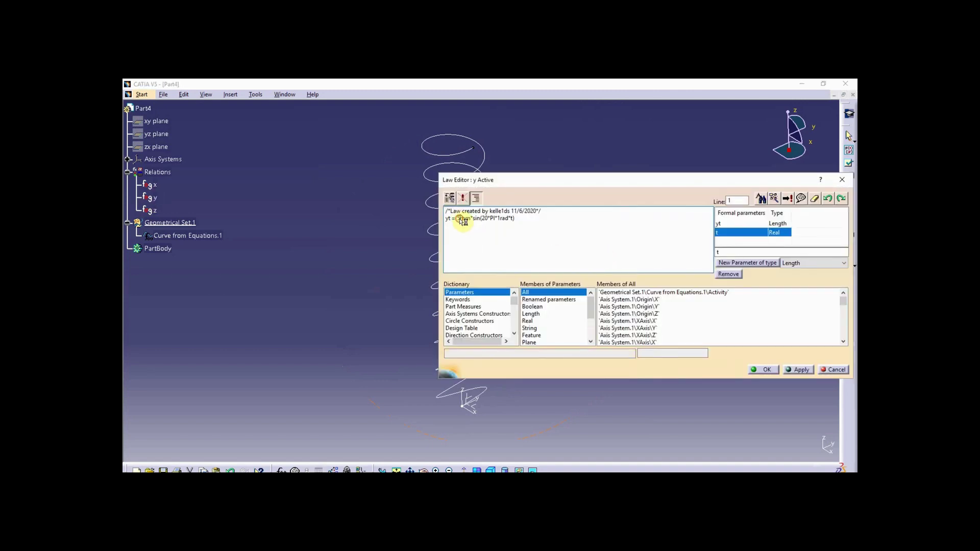
pyautogui.write('*t')
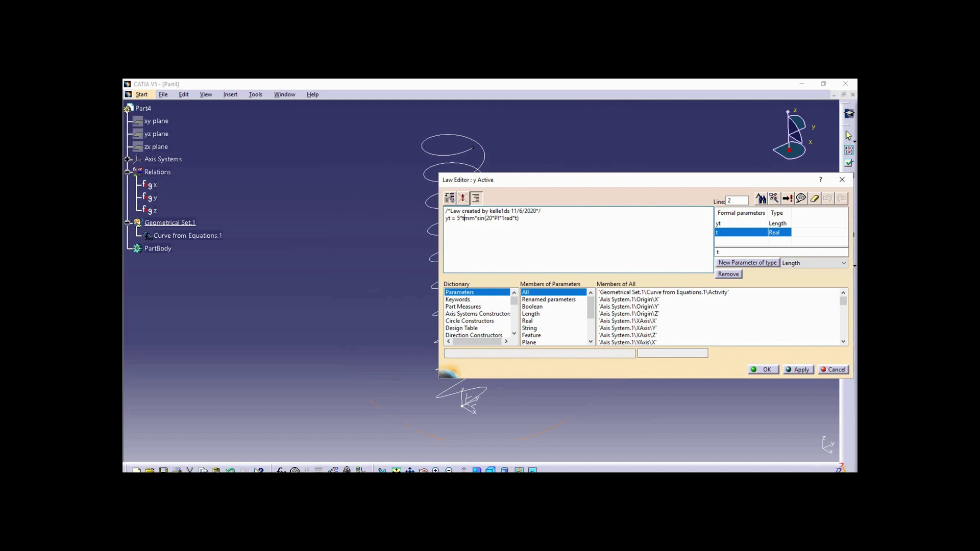
pyautogui.press('BackSpace')
pyautogui.press('BackSpace')
pyautogui.write('t*')
pyautogui.click(807, 370)
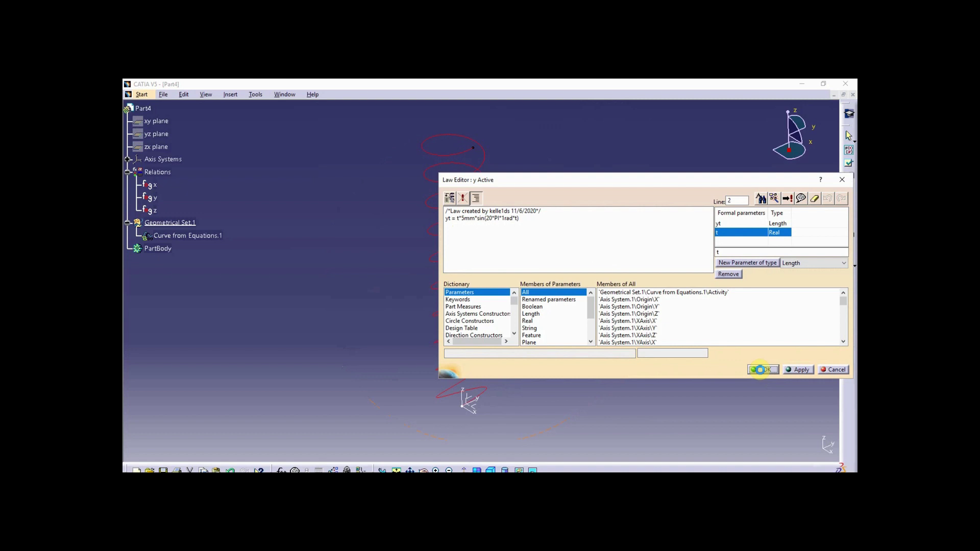
pyautogui.click(762, 375)
pyautogui.click(765, 371)
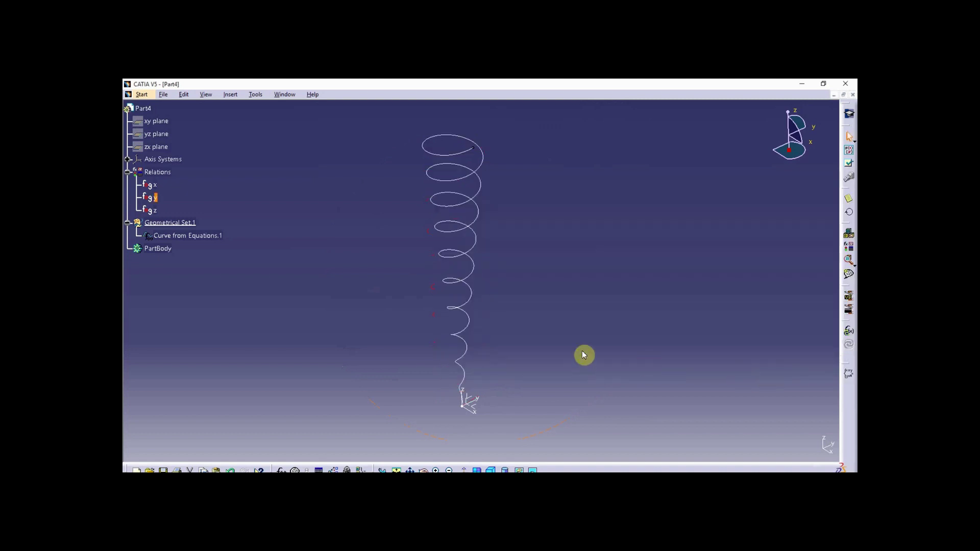
pyautogui.moveTo(582, 350); pyautogui.dragTo(526, 292, button='middle')
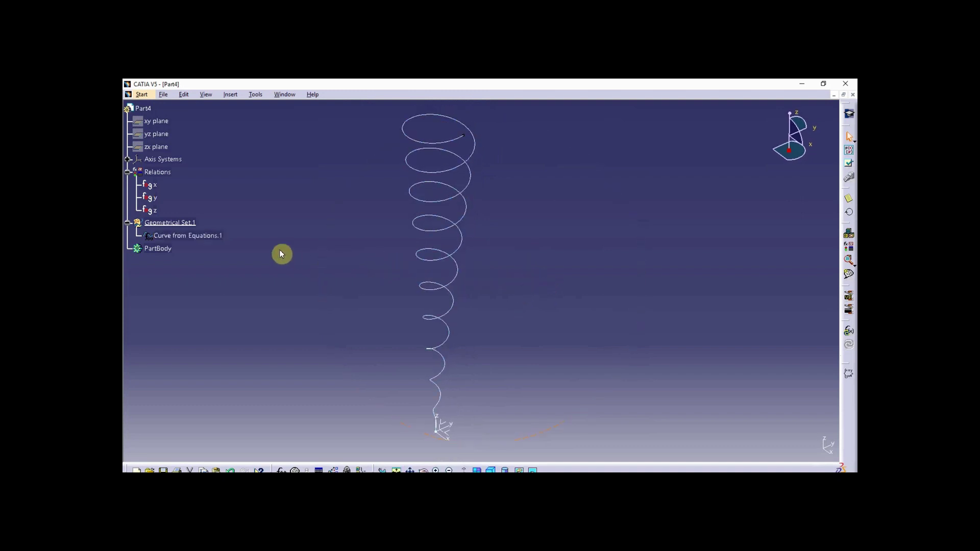
# Step: Square the t multiplier in law x so its formula reads xt = 5*t**2*1mm*cos(20*PI*1rad*t), and confirm
pyautogui.doubleClick(147, 186)
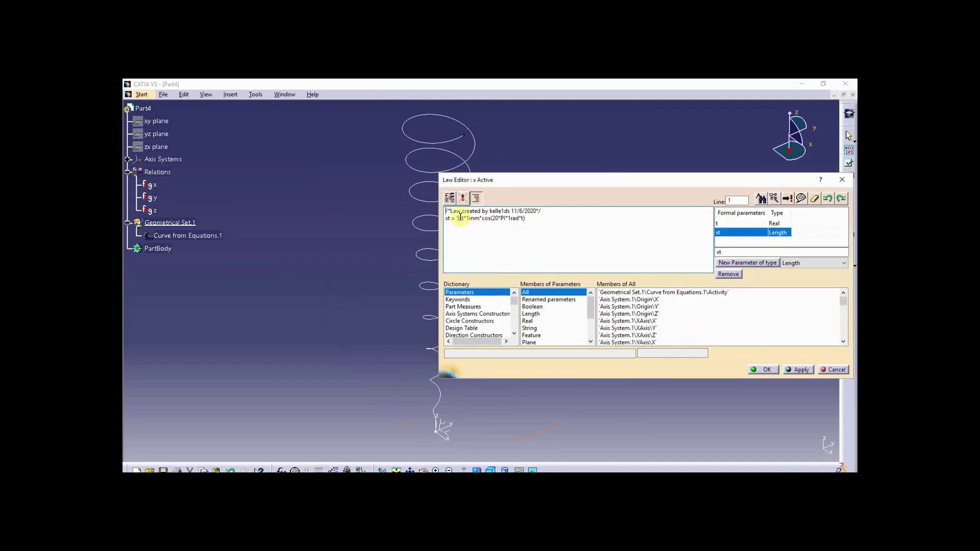
pyautogui.click(465, 219)
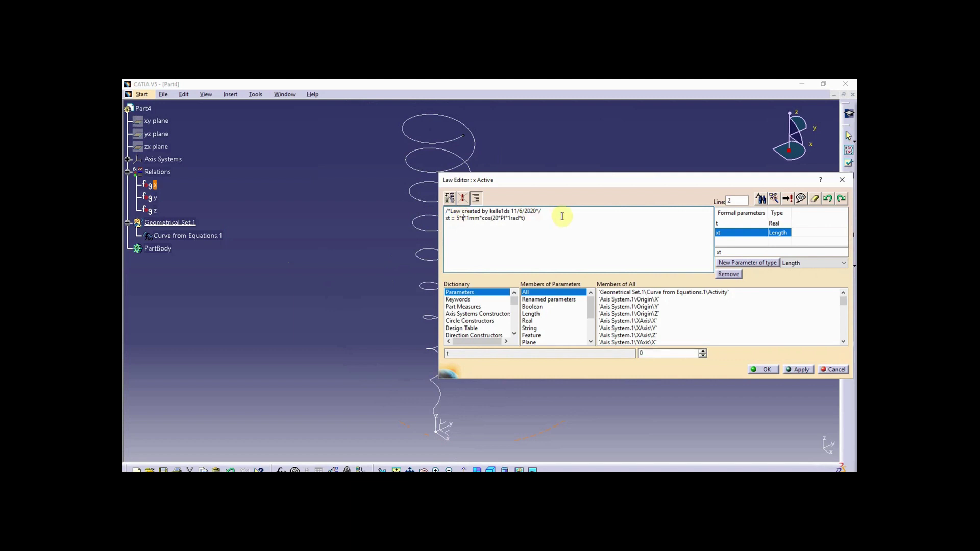
pyautogui.write('*')
pyautogui.click(796, 370)
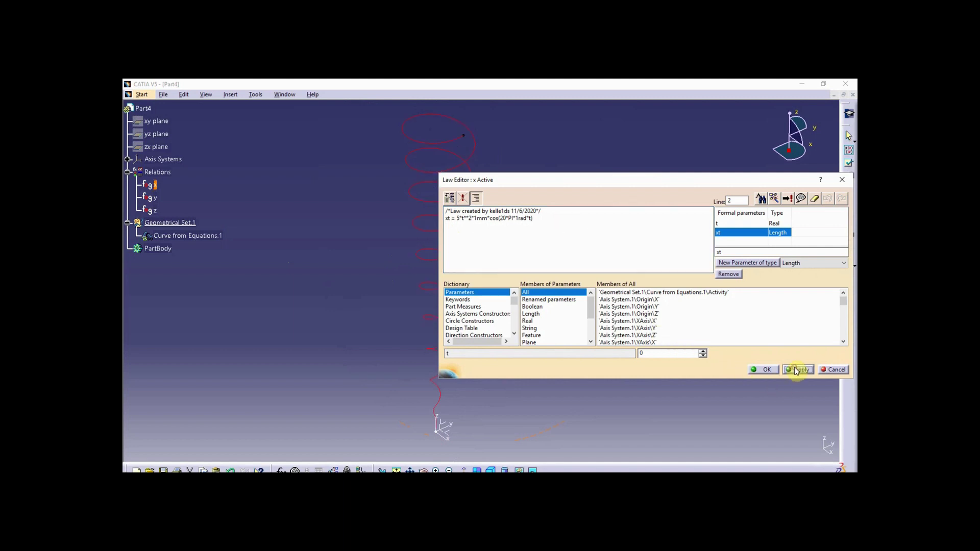
pyautogui.click(773, 372)
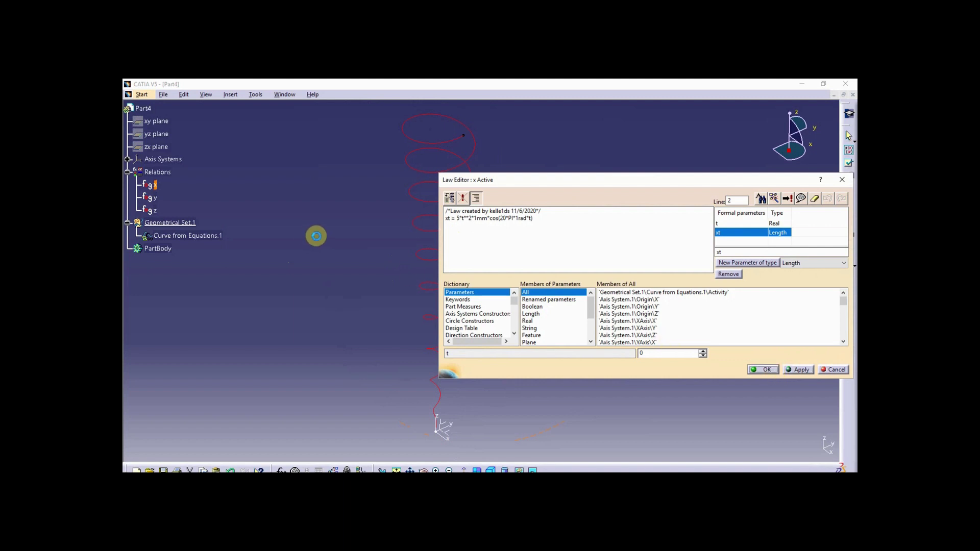
pyautogui.moveTo(335, 277); pyautogui.dragTo(269, 228, button='middle')
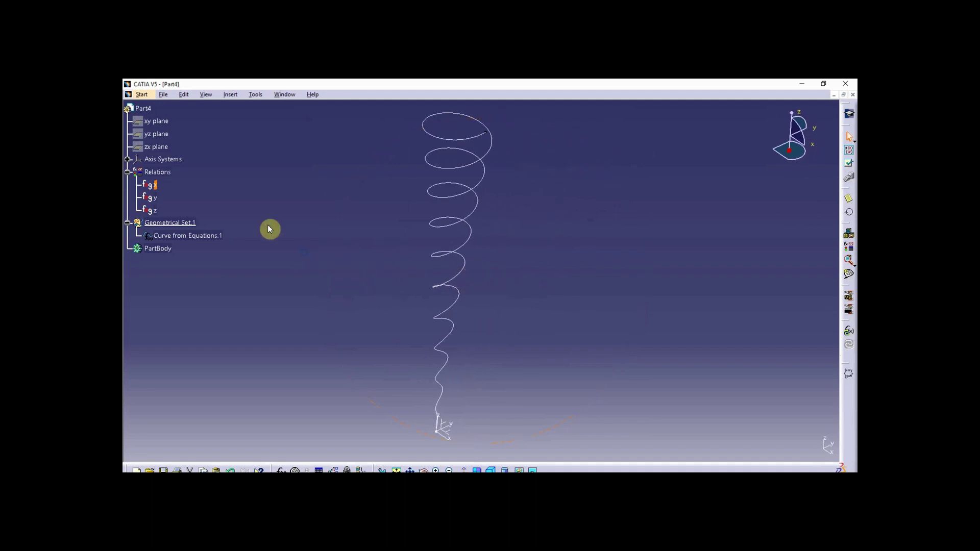
# Step: Square the t multiplier in law y so its formula reads yt = t**2*5mm*sin(20*PI*1rad*t), and confirm
pyautogui.doubleClick(153, 199)
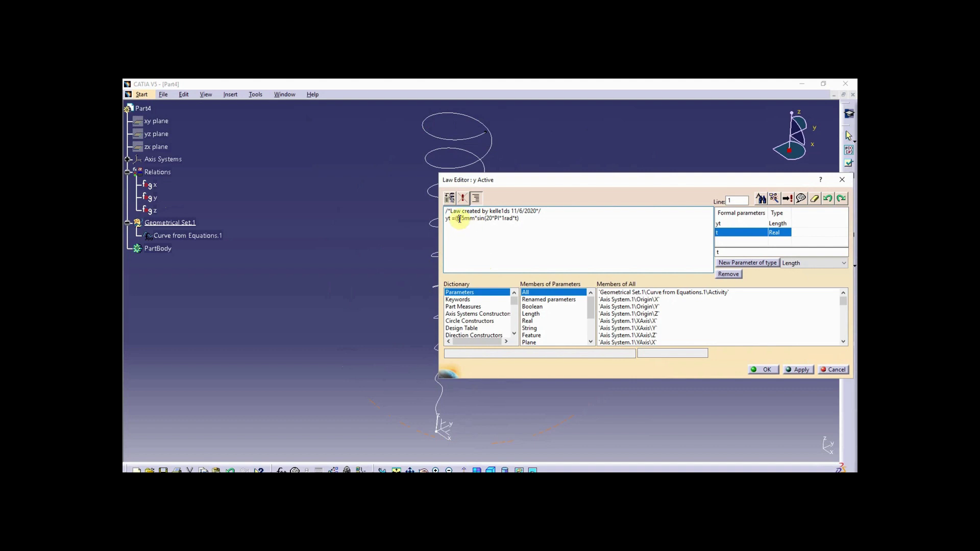
pyautogui.click(459, 218)
pyautogui.write('**')
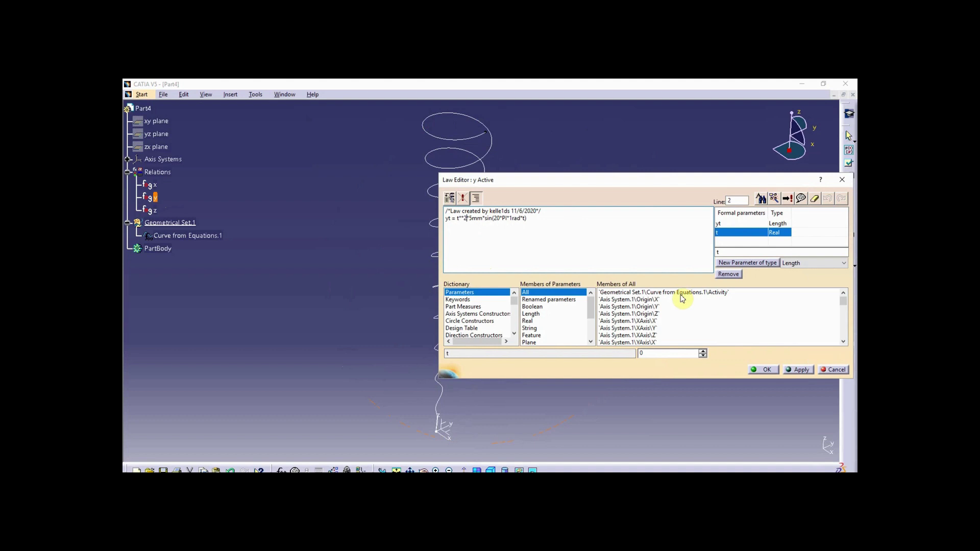
pyautogui.click(800, 370)
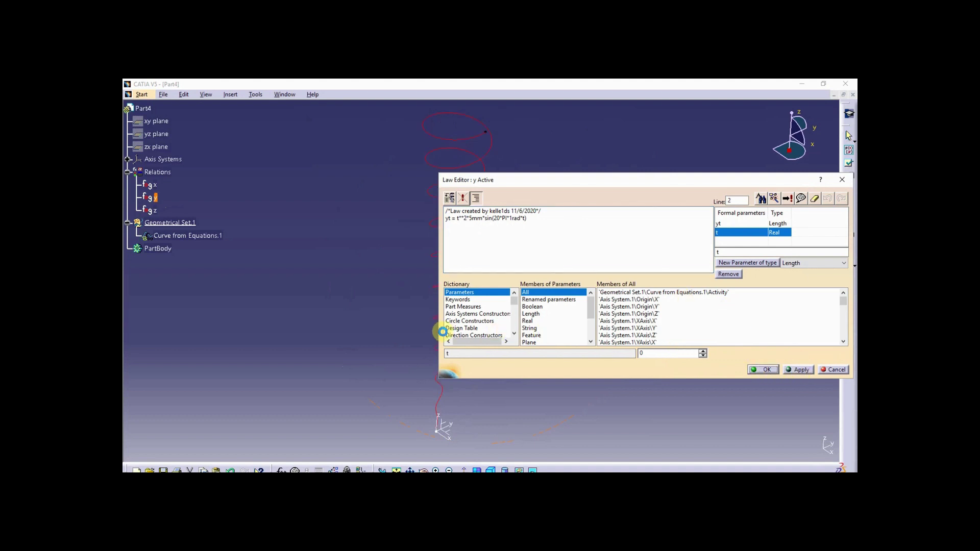
pyautogui.press('Return')
pyautogui.moveTo(440, 332); pyautogui.dragTo(422, 324, button='middle')
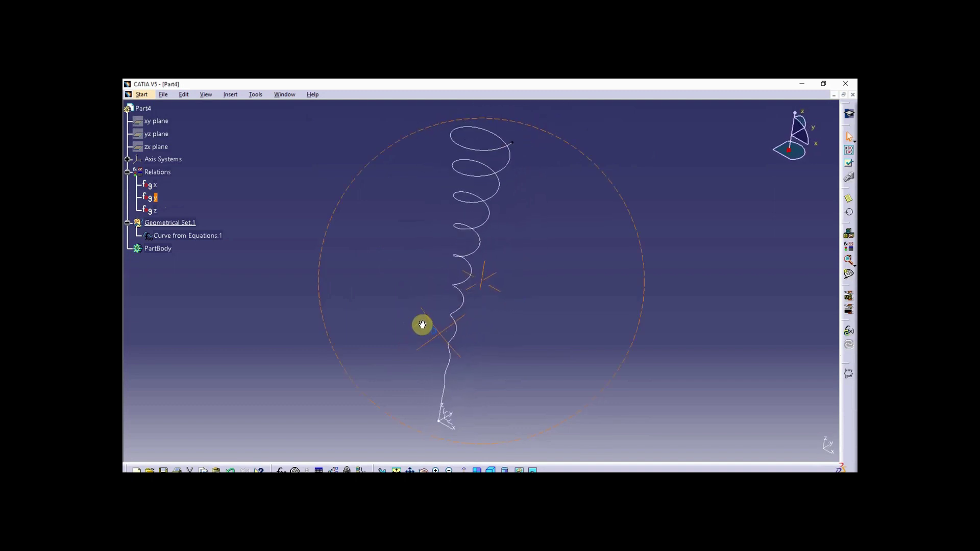
# Step: Set law x's leading coefficient to 20, giving xt = 20*t**2*1mm*cos(20*PI*1rad*t), and confirm
pyautogui.doubleClick(149, 185)
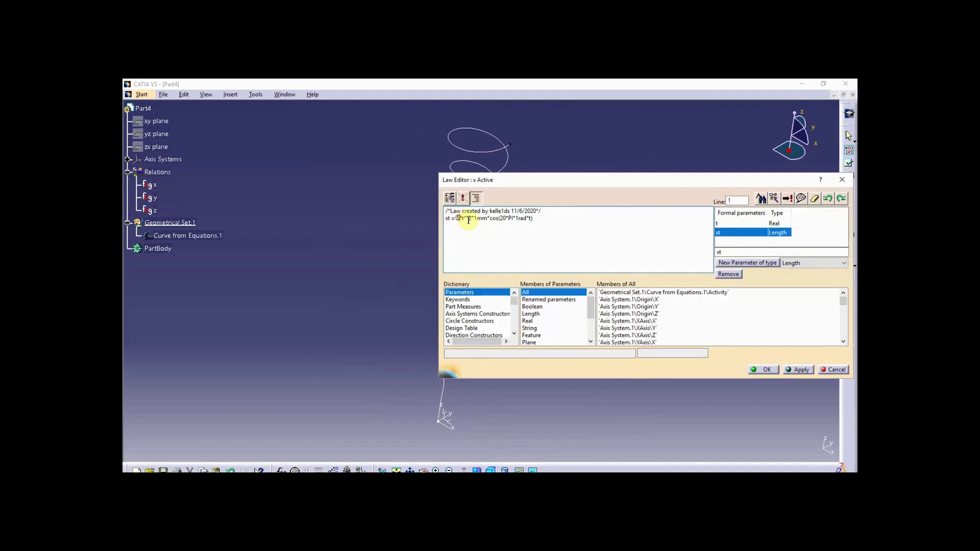
pyautogui.click(468, 220)
pyautogui.press('BackSpace')
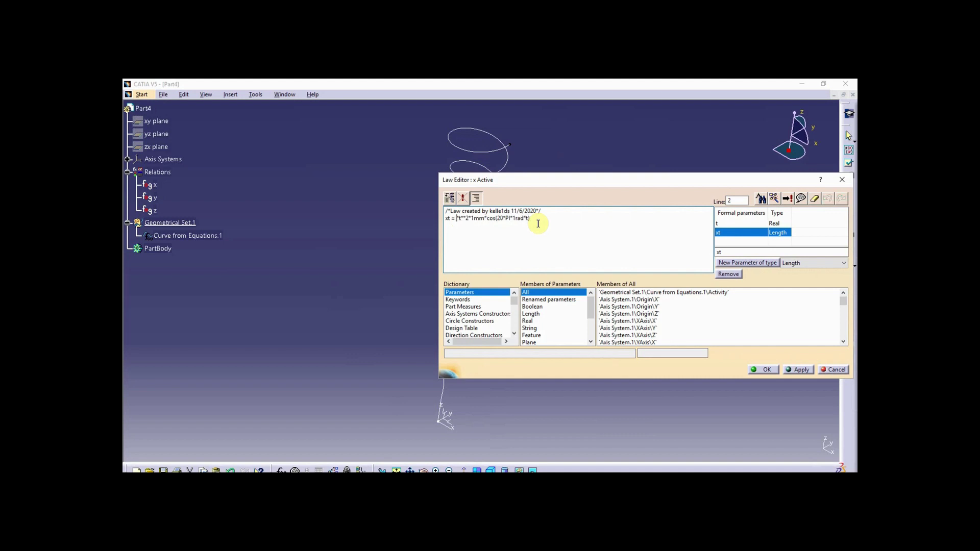
pyautogui.write('20')
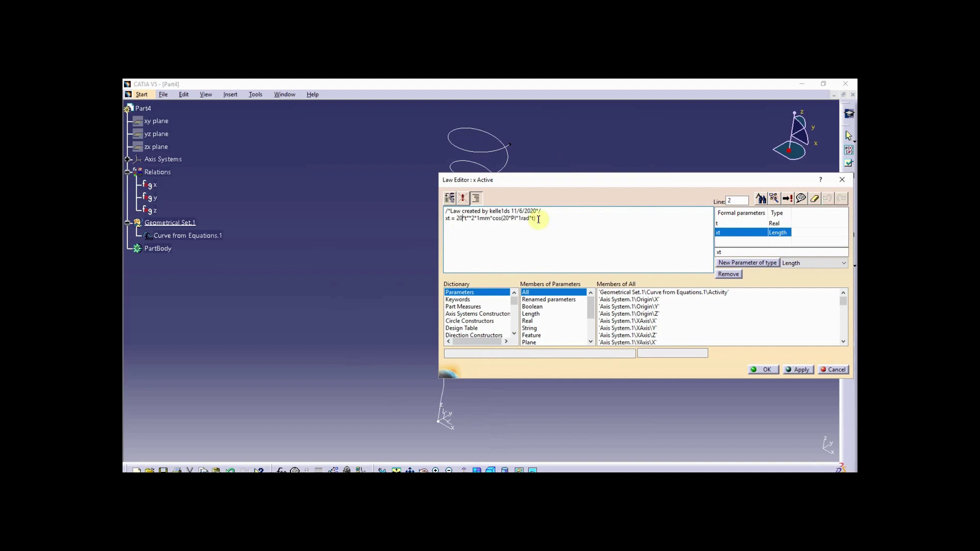
pyautogui.click(763, 370)
pyautogui.click(227, 248)
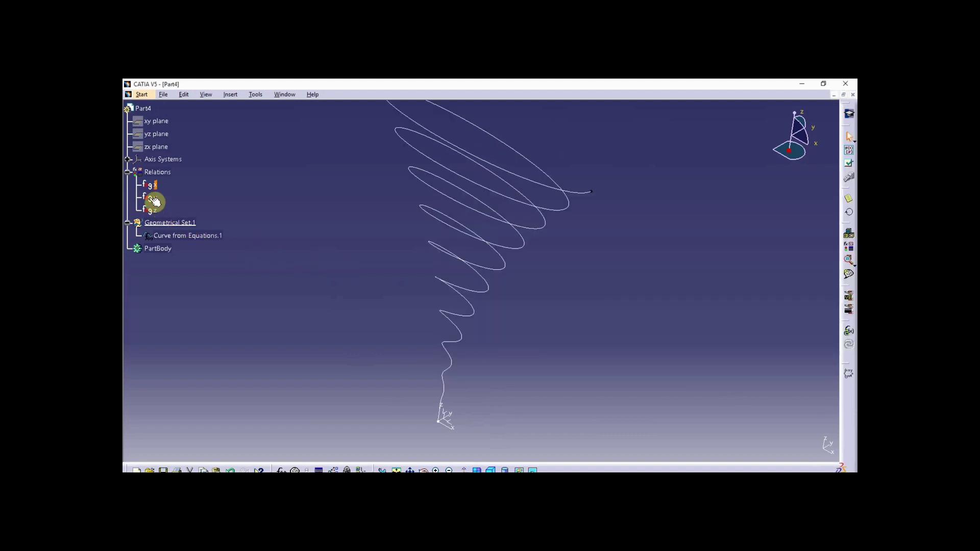
# Step: Set law y's length factor to 20mm, giving yt = t**2*20mm*sin(20*PI*1rad*t), and confirm
pyautogui.doubleClick(488, 215)
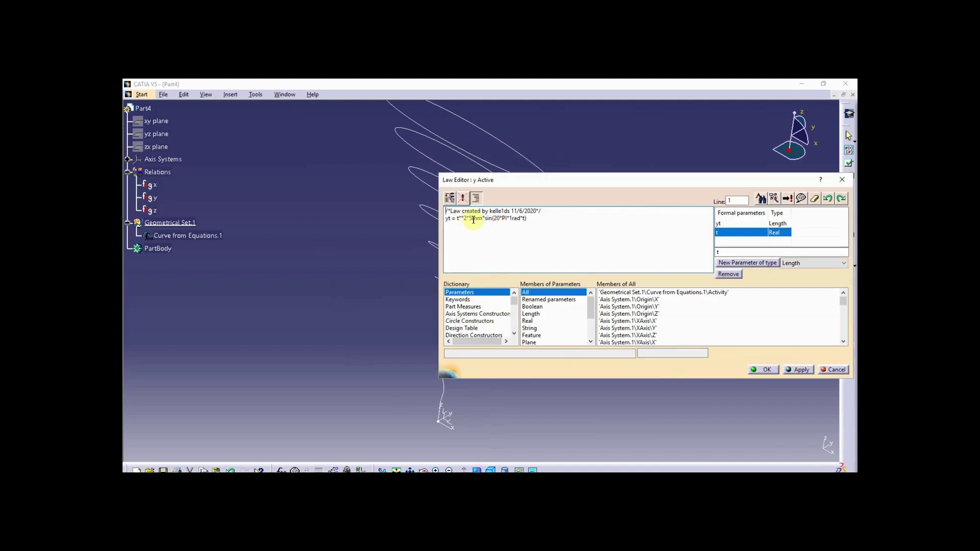
pyautogui.click(472, 218)
pyautogui.press('BackSpace')
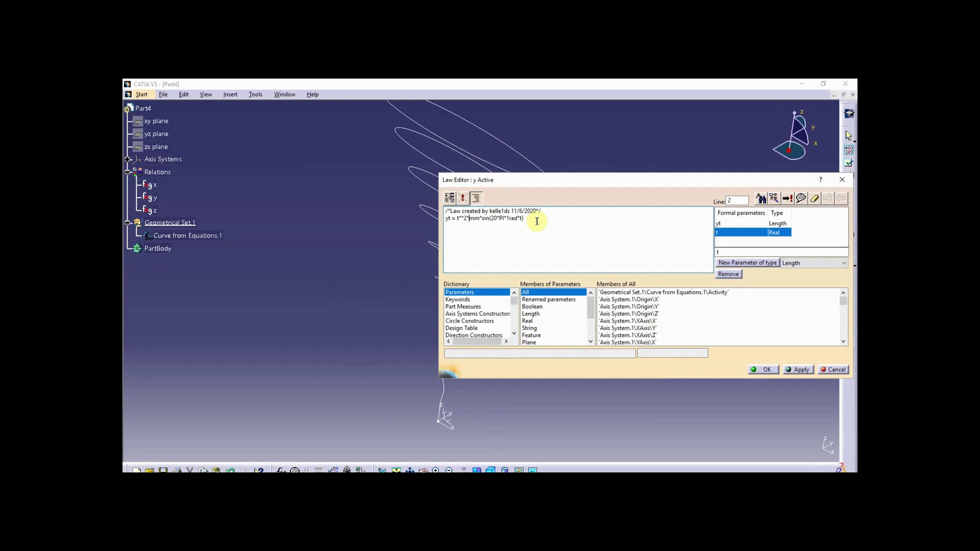
pyautogui.write('20')
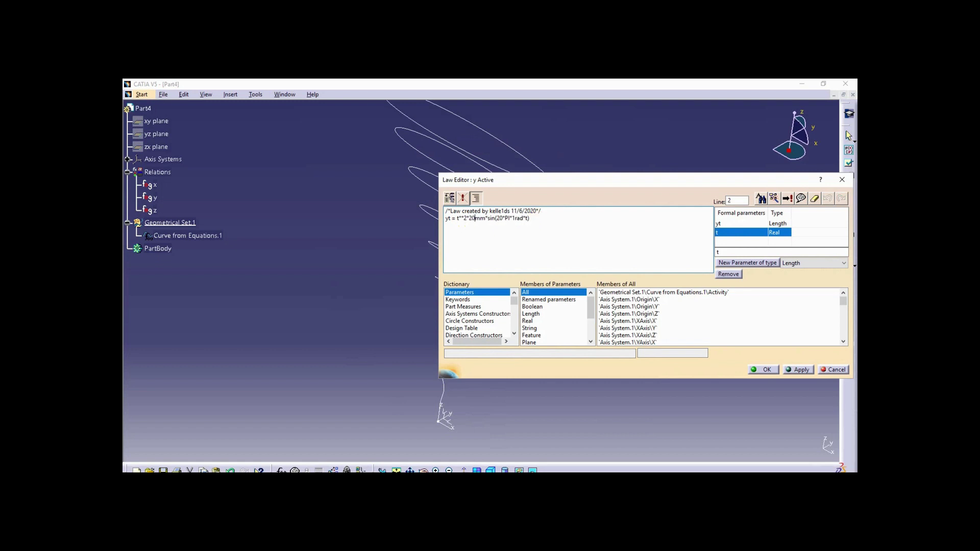
pyautogui.click(796, 370)
pyautogui.click(761, 368)
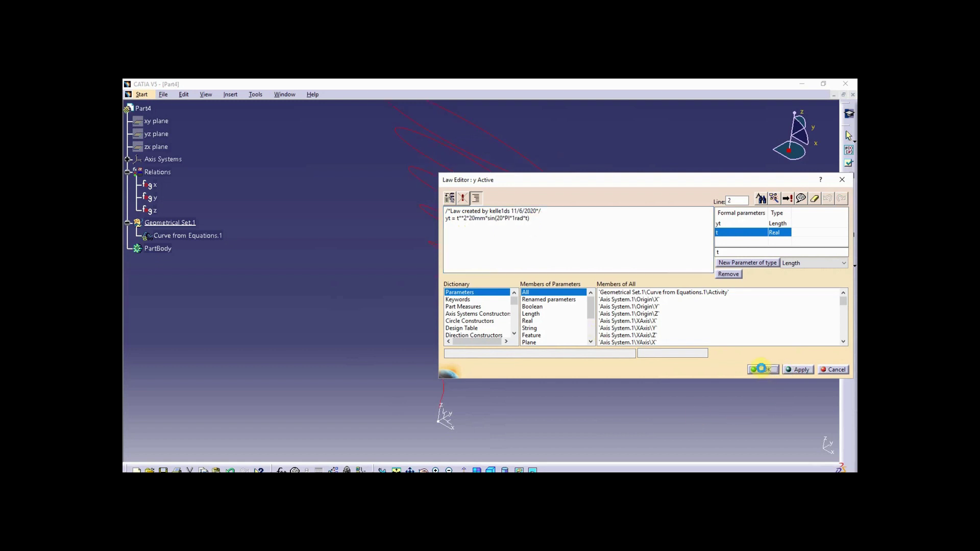
pyautogui.moveTo(597, 368); pyautogui.dragTo(488, 313, button='middle')
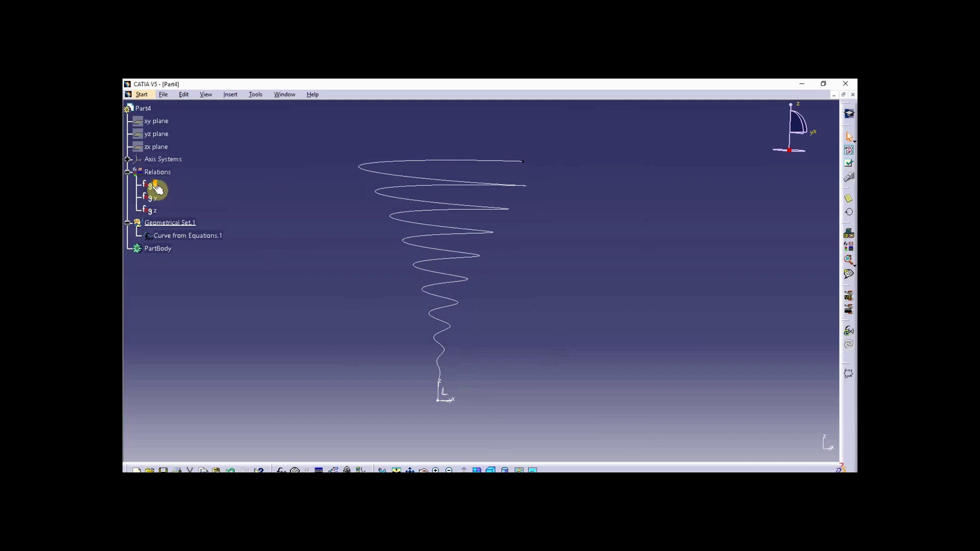
# Step: Set the cosine frequency factor in law x to 50, giving xt = 20*t**2*1mm*cos(50*PI*1rad*t), and apply it
pyautogui.doubleClick(149, 185)
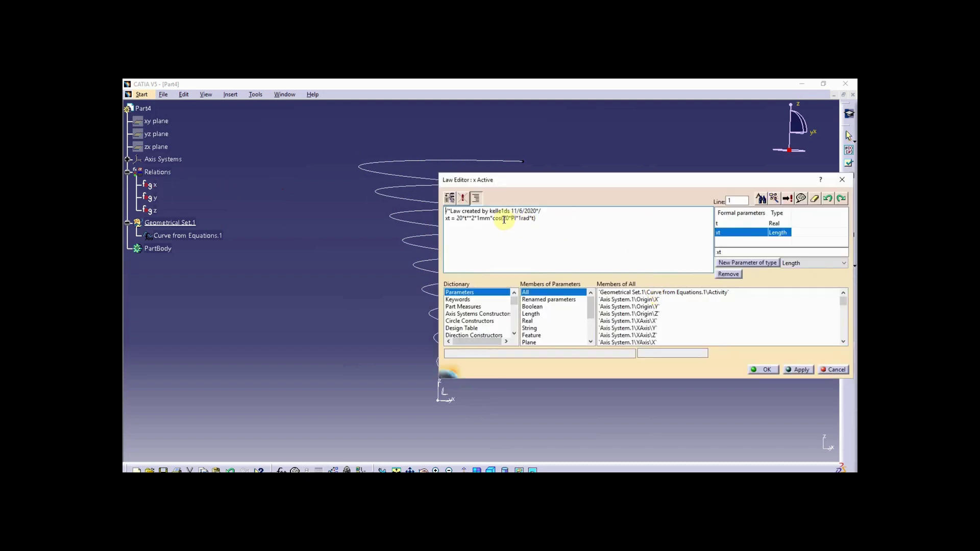
pyautogui.moveTo(503, 218); pyautogui.dragTo(507, 218)
pyautogui.write('5')
pyautogui.click(788, 372)
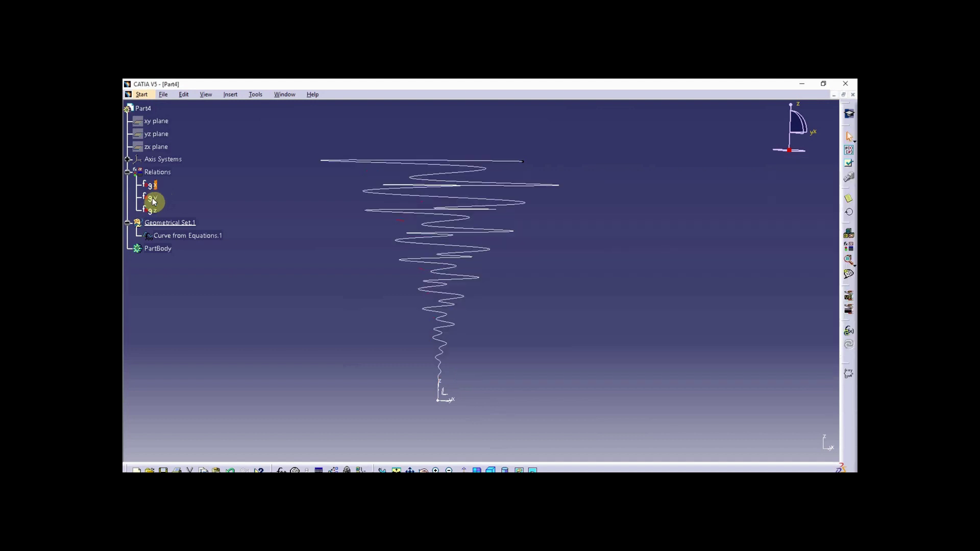
# Step: Set the sine frequency factor in law y to 50, giving yt = t**2*20mm*sin(50*PI*1rad*t), and confirm
pyautogui.moveTo(474, 300); pyautogui.dragTo(393, 316, button='middle')
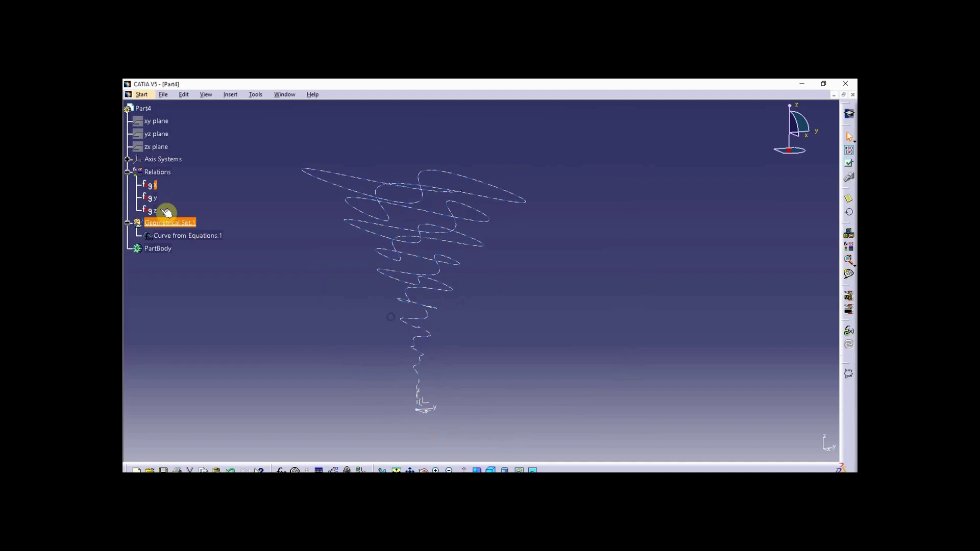
pyautogui.doubleClick(152, 200)
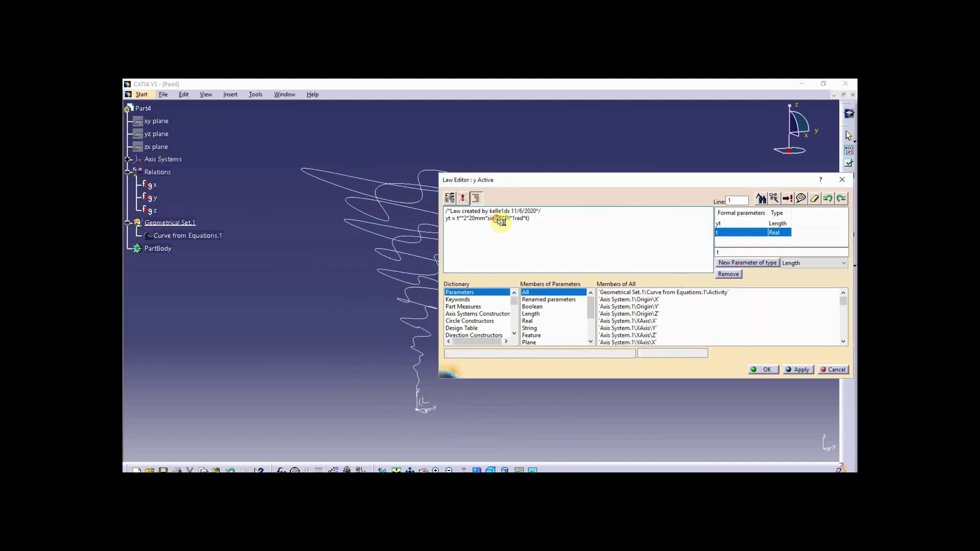
pyautogui.moveTo(500, 219); pyautogui.dragTo(496, 218)
pyautogui.write('5')
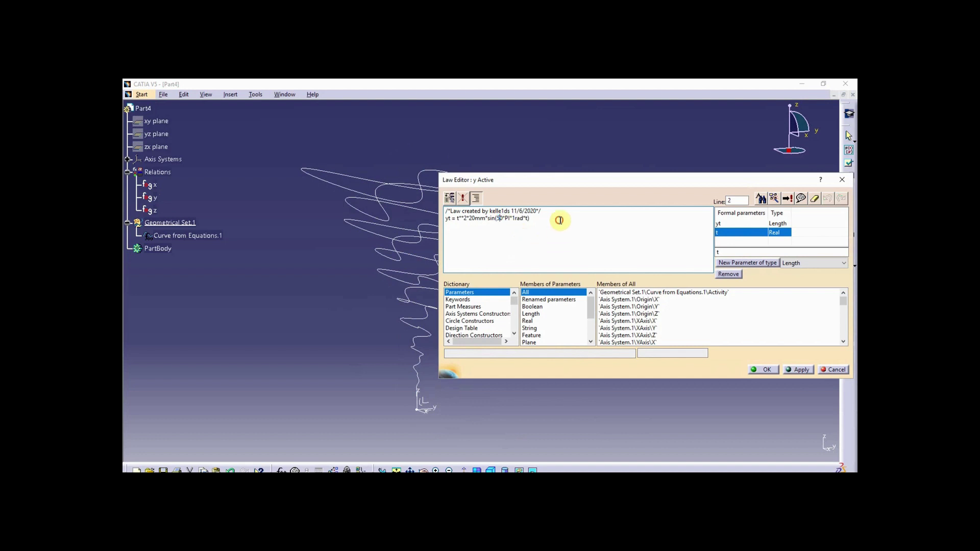
pyautogui.click(807, 372)
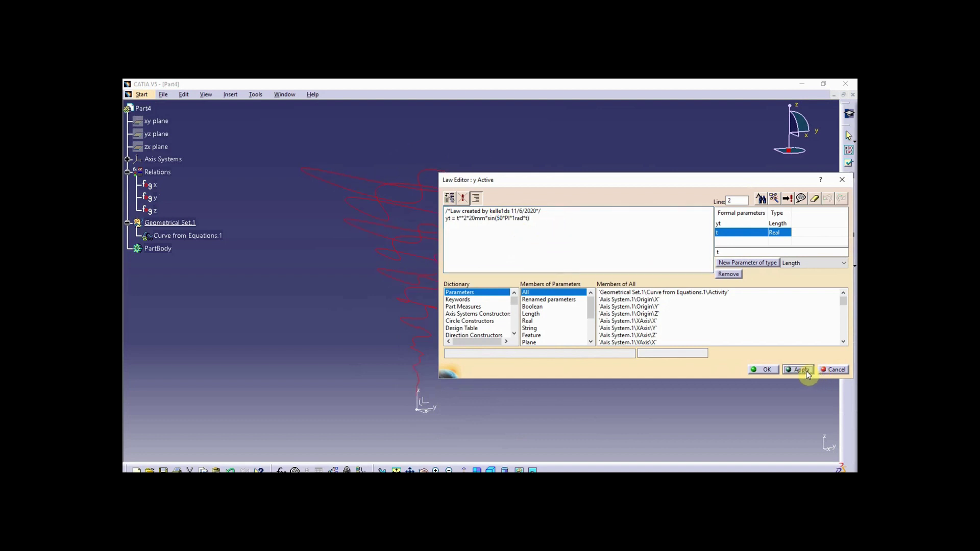
pyautogui.click(774, 369)
pyautogui.click(774, 369)
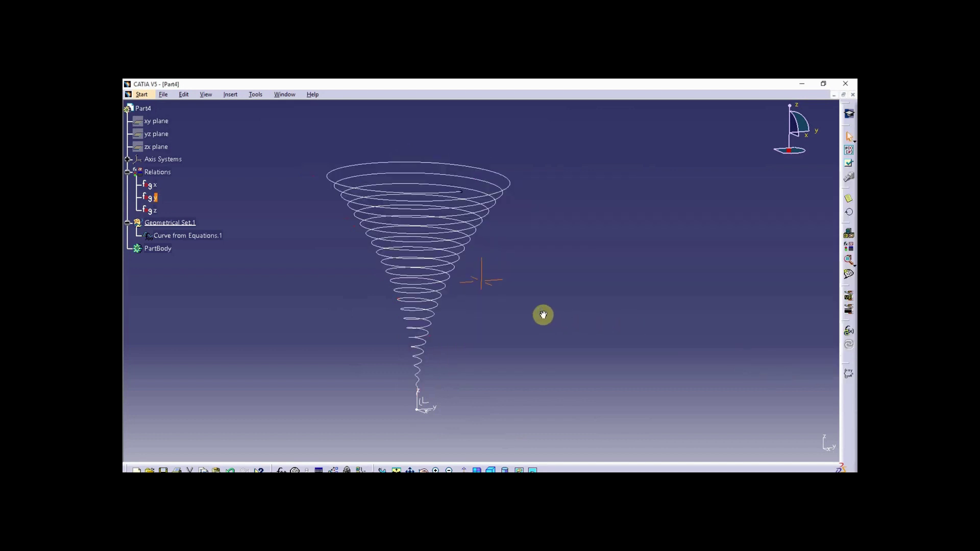
pyautogui.moveTo(542, 315); pyautogui.dragTo(492, 288, button='middle')
pyautogui.moveTo(556, 221); pyautogui.dragTo(455, 282, button='middle')
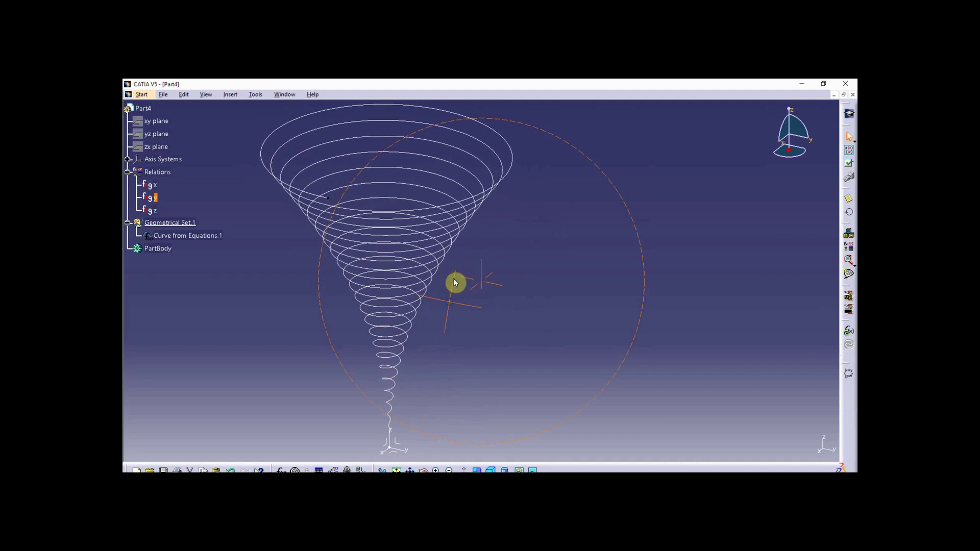